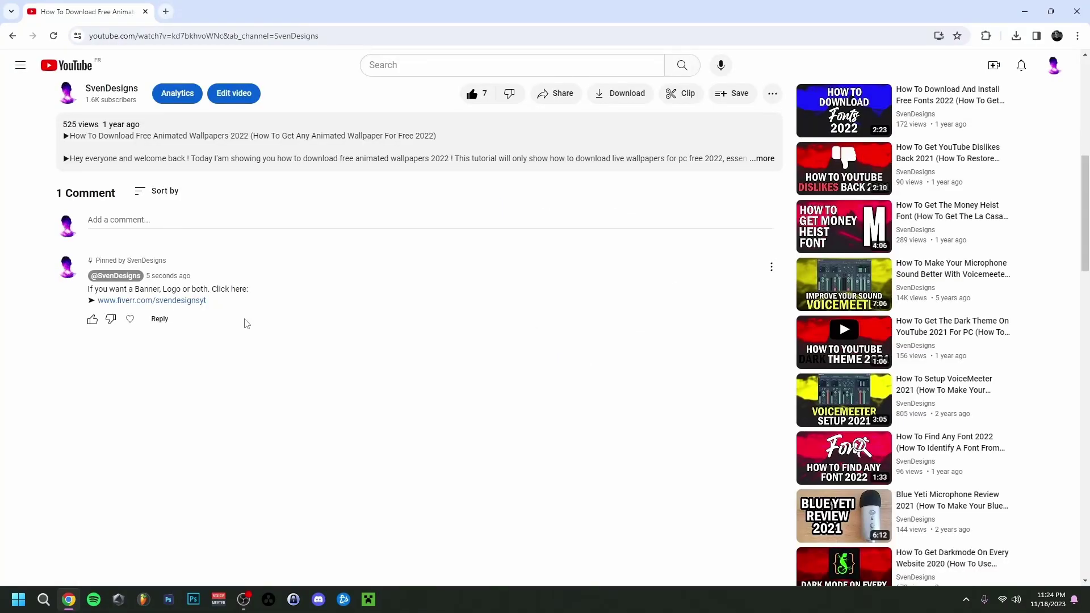
{"action": "left_click", "coordinate": [183, 302]}
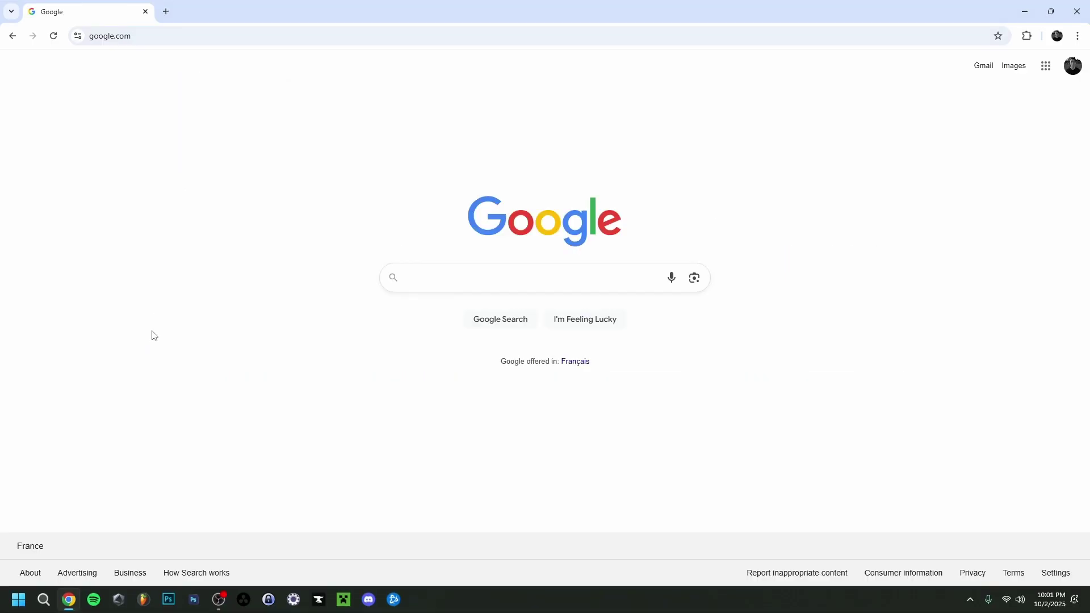
Search Google for "lively wallpaper rocksdanister" and look over the official Lively Wallpaper site
{"action": "type", "text": "lively w"}
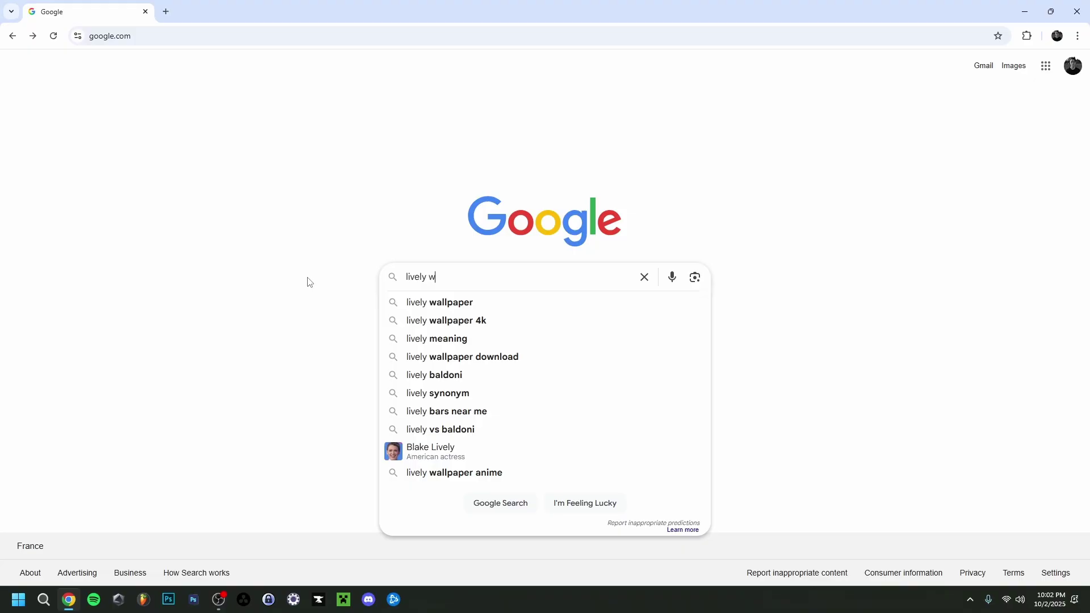
{"action": "key", "text": "Down"}
{"action": "type", "text": "rock"}
{"action": "key", "text": "Down"}
{"action": "key", "text": "Return"}
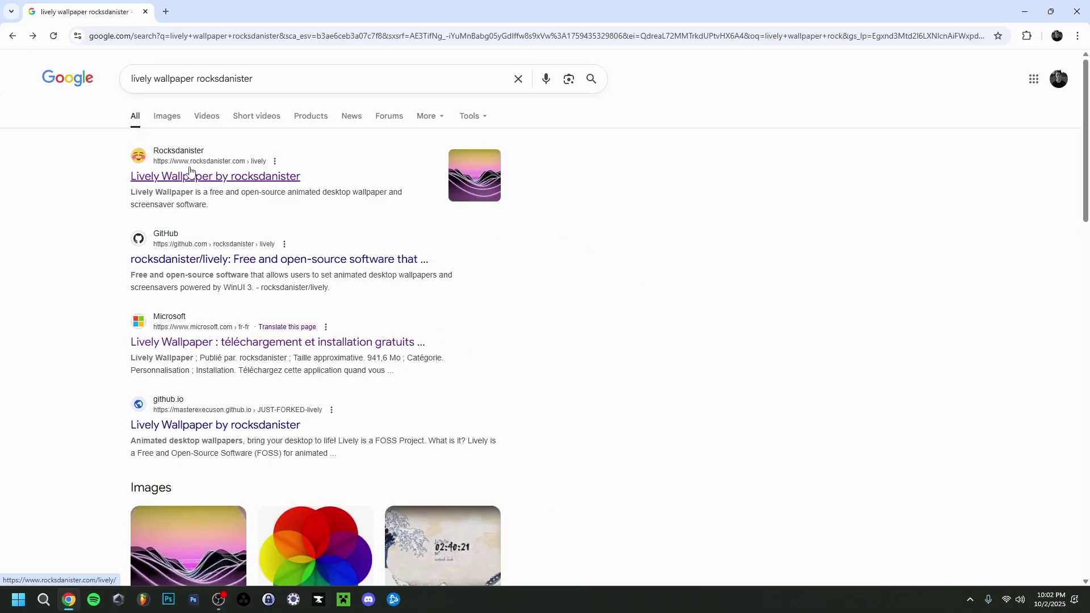
{"action": "left_click", "coordinate": [216, 178]}
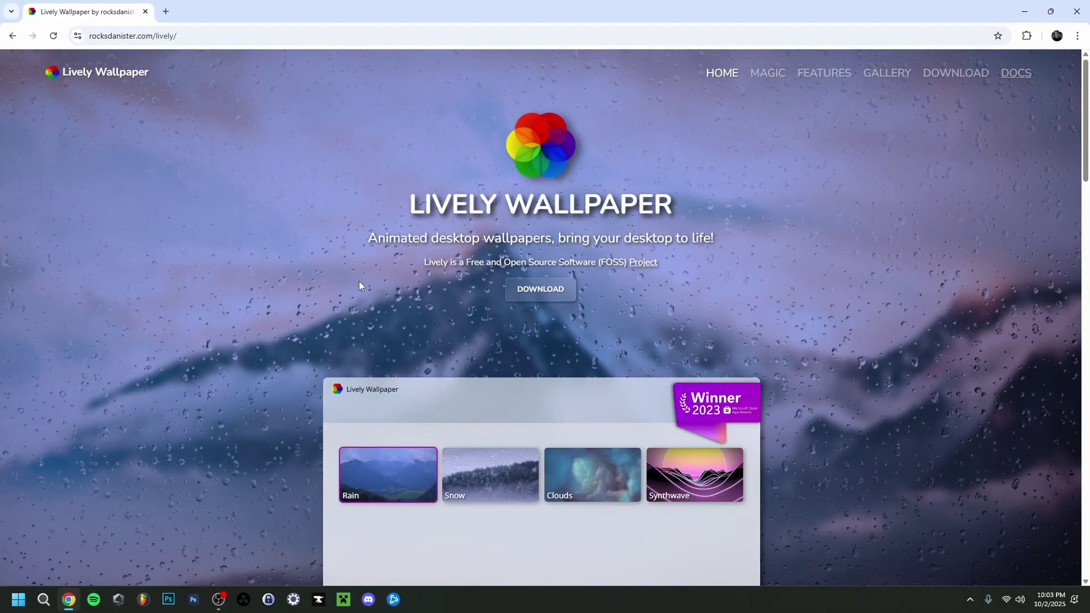
{"action": "scroll", "coordinate": [359, 281], "scroll_direction": "down", "scroll_amount": 5}
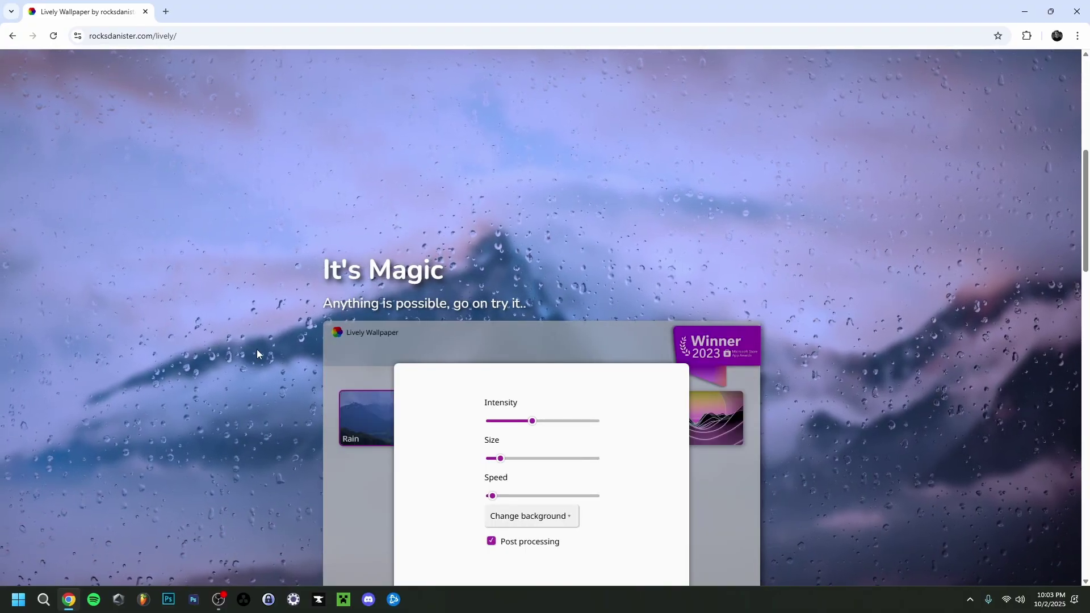
{"action": "scroll", "coordinate": [573, 271], "scroll_direction": "up", "scroll_amount": 5}
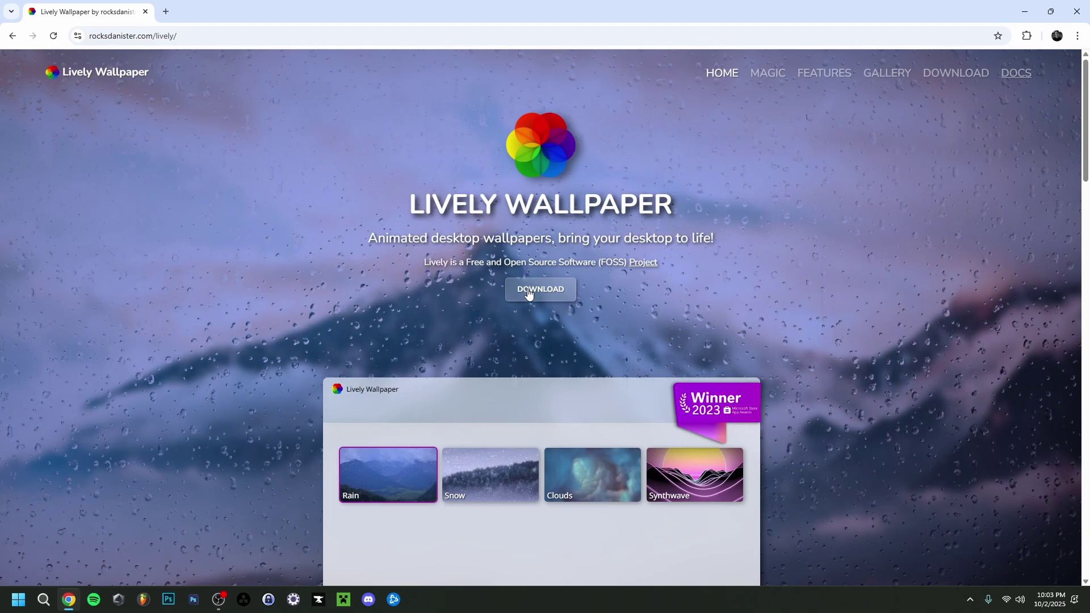
Return to the search results, open Lively Wallpaper's Microsoft Store page and download its installer
{"action": "key", "text": "alt+Left"}
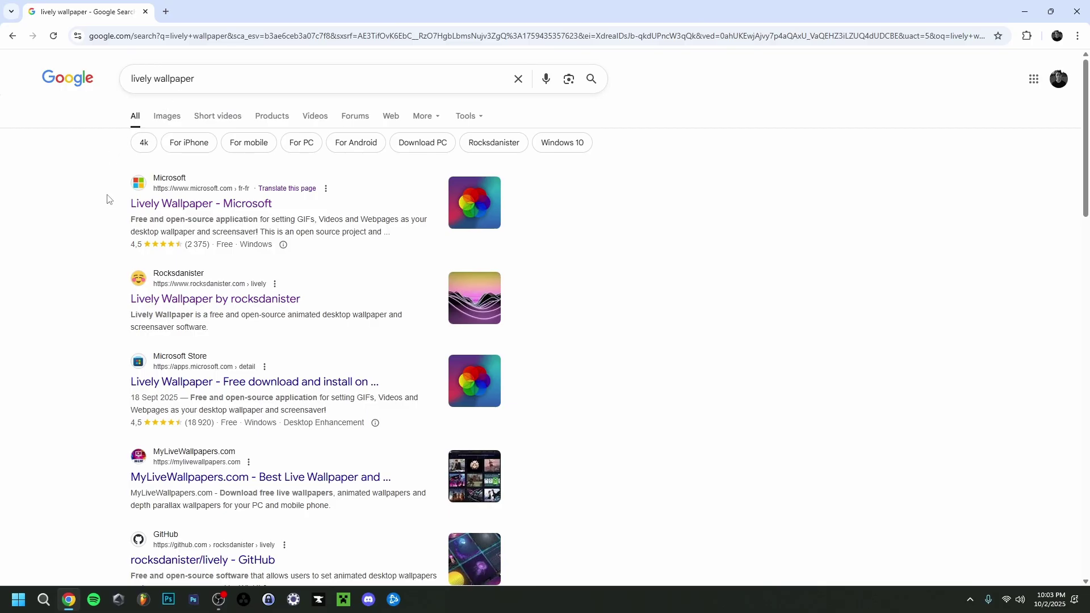
{"action": "left_click", "coordinate": [273, 382]}
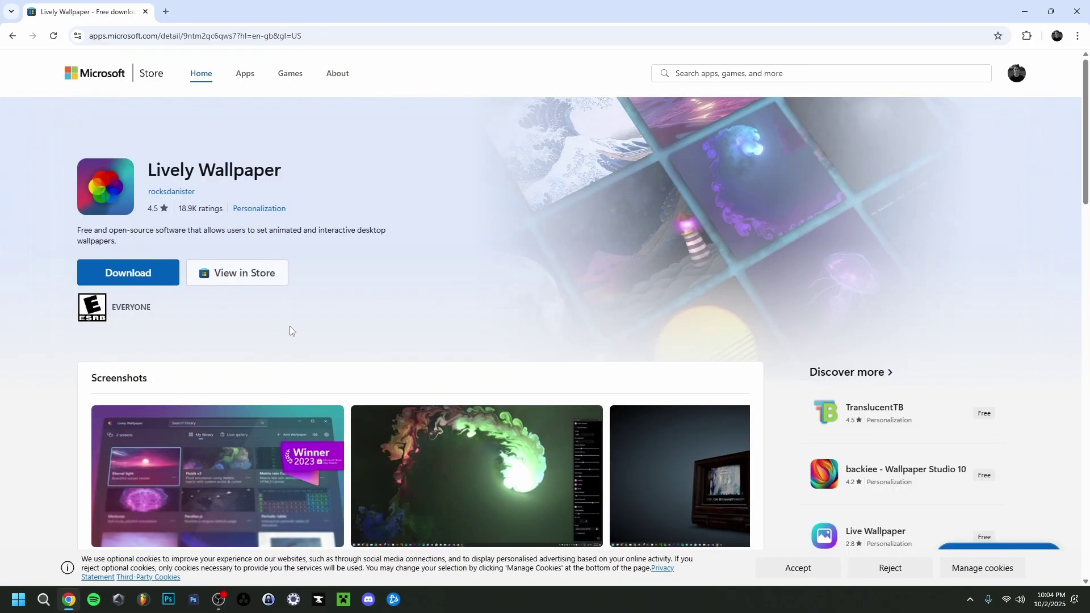
{"action": "left_click", "coordinate": [141, 279]}
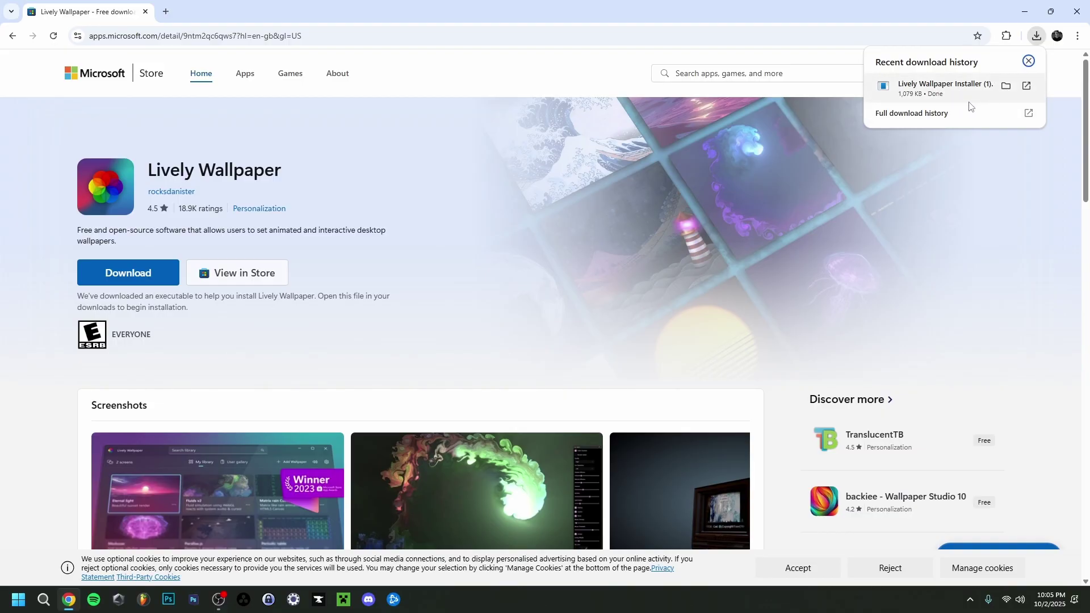
Search Google for "animated wallpapers" and open the MoeWalls website from the results
{"action": "key", "text": "alt+Home"}
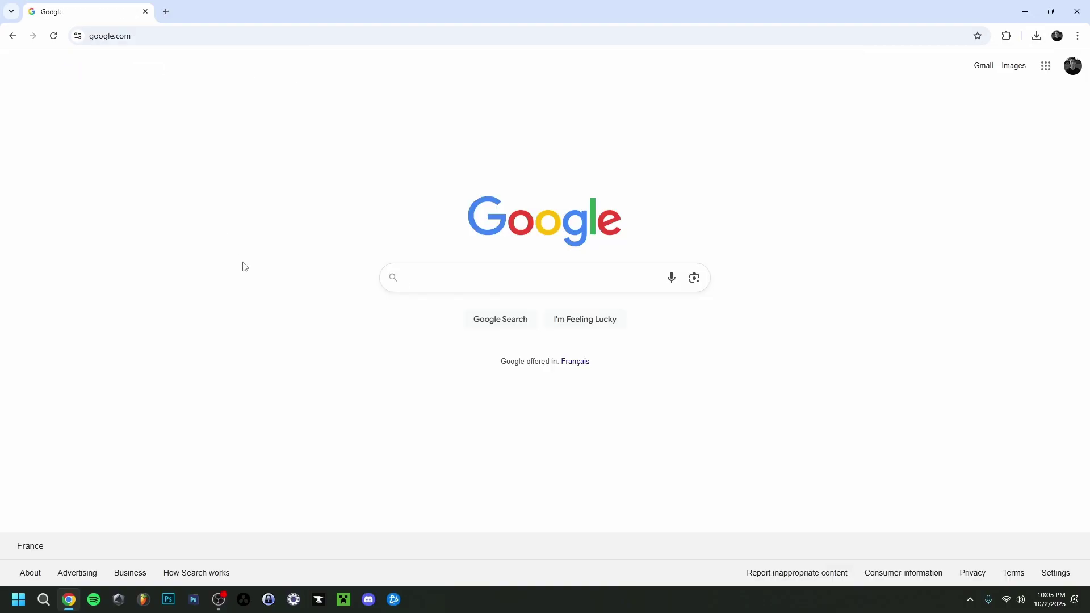
{"action": "left_click", "coordinate": [466, 279]}
{"action": "type", "text": "animated wallpapers"}
{"action": "key", "text": "Return"}
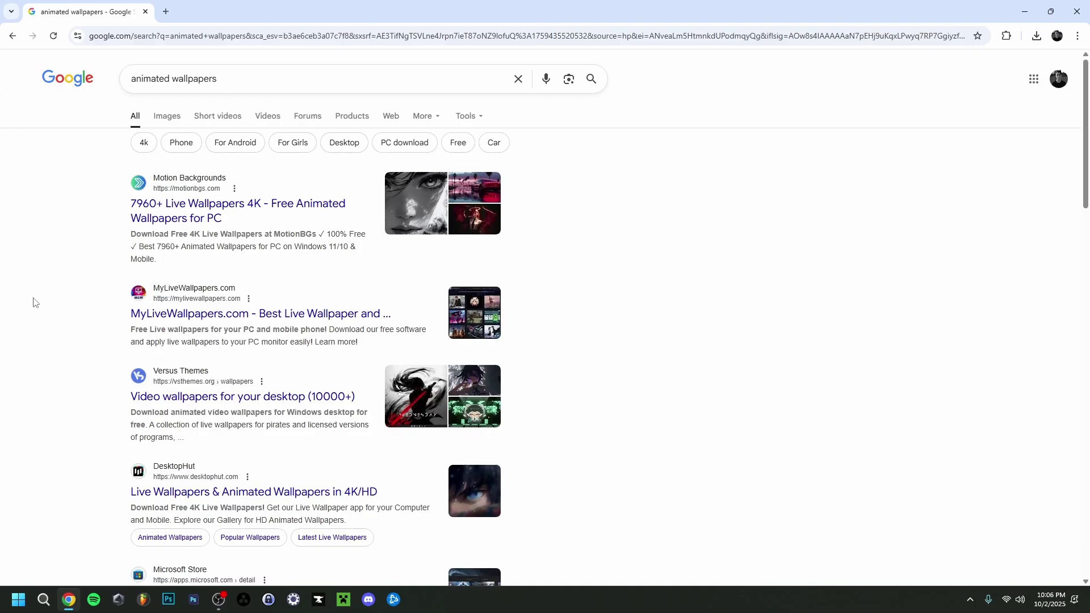
{"action": "scroll", "coordinate": [40, 305], "scroll_direction": "down", "scroll_amount": 4}
{"action": "scroll", "coordinate": [48, 310], "scroll_direction": "down", "scroll_amount": 3}
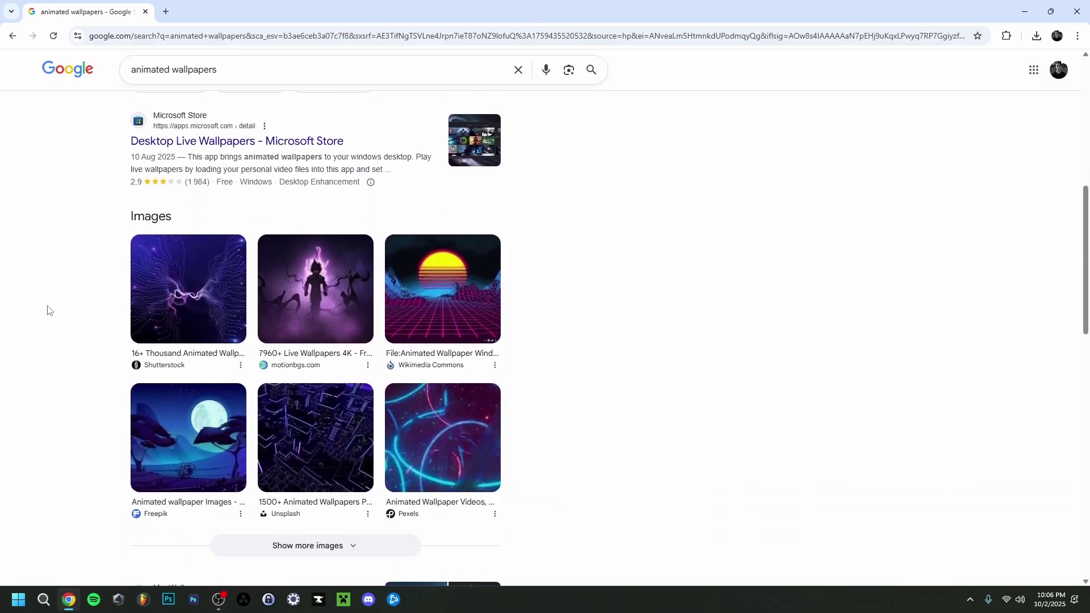
{"action": "scroll", "coordinate": [47, 310], "scroll_direction": "down", "scroll_amount": 4}
{"action": "left_click", "coordinate": [182, 406]}
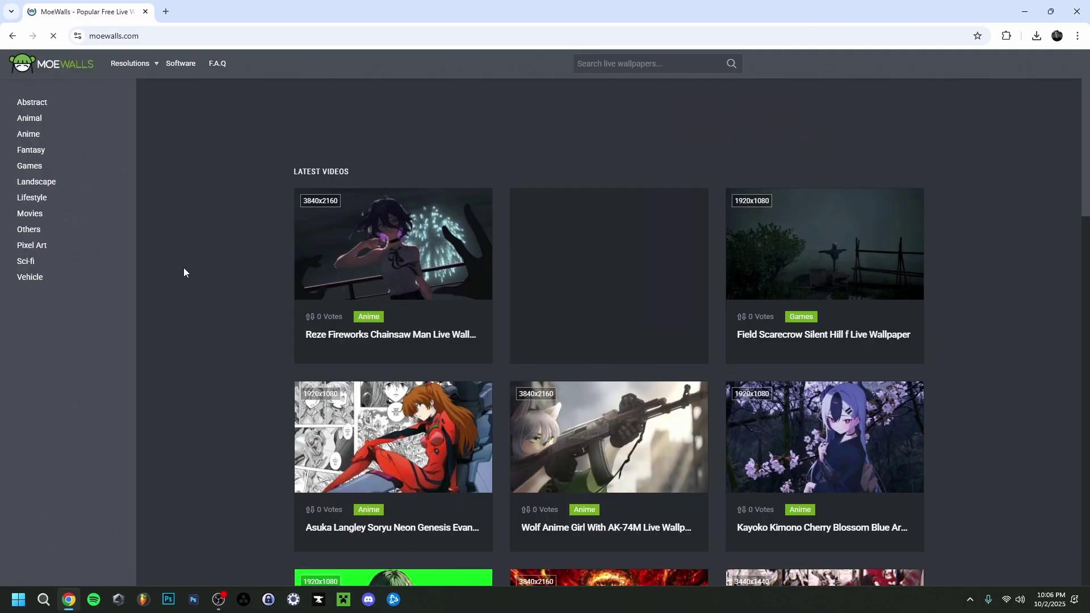
Browse MoeWalls to page 8 of the Games category and open the Midra Lord Of Frenzied Flame Elden Ring live wallpaper
{"action": "scroll", "coordinate": [180, 269], "scroll_direction": "down", "scroll_amount": 2}
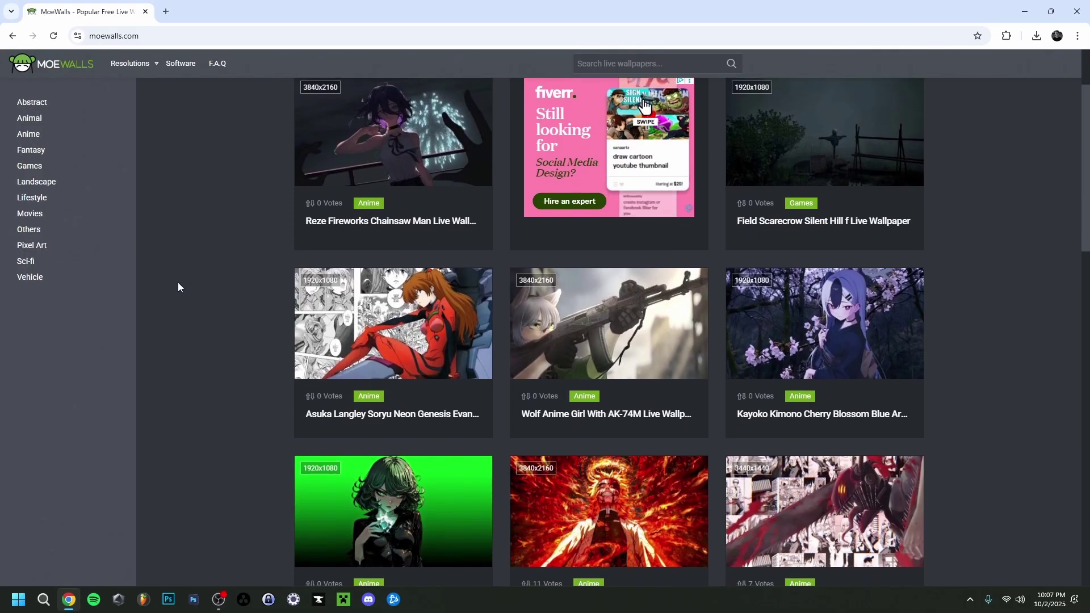
{"action": "scroll", "coordinate": [178, 287], "scroll_direction": "up", "scroll_amount": 2}
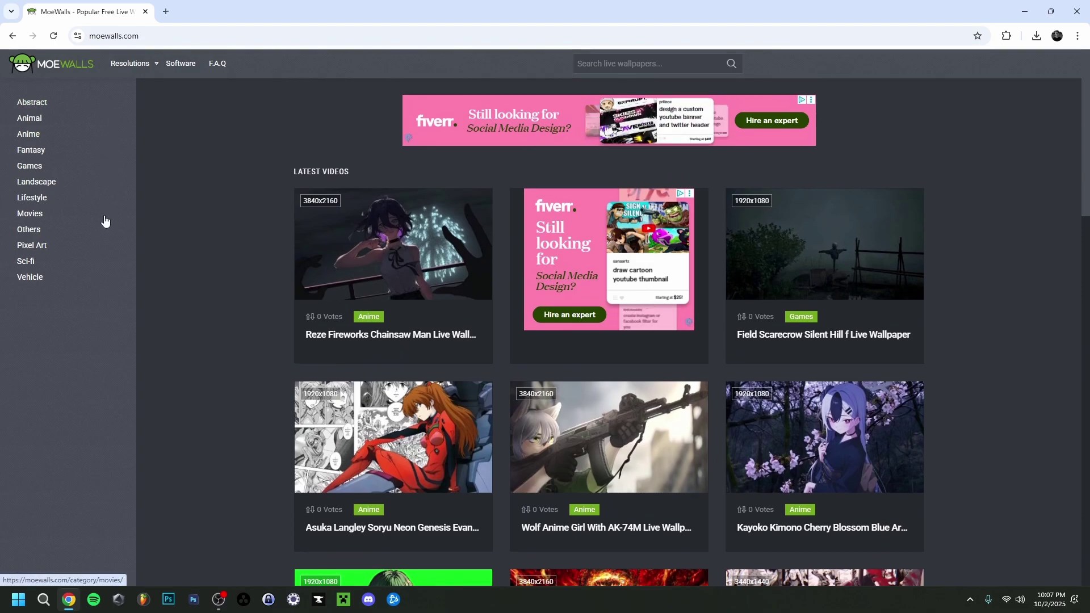
{"action": "left_click", "coordinate": [130, 63]}
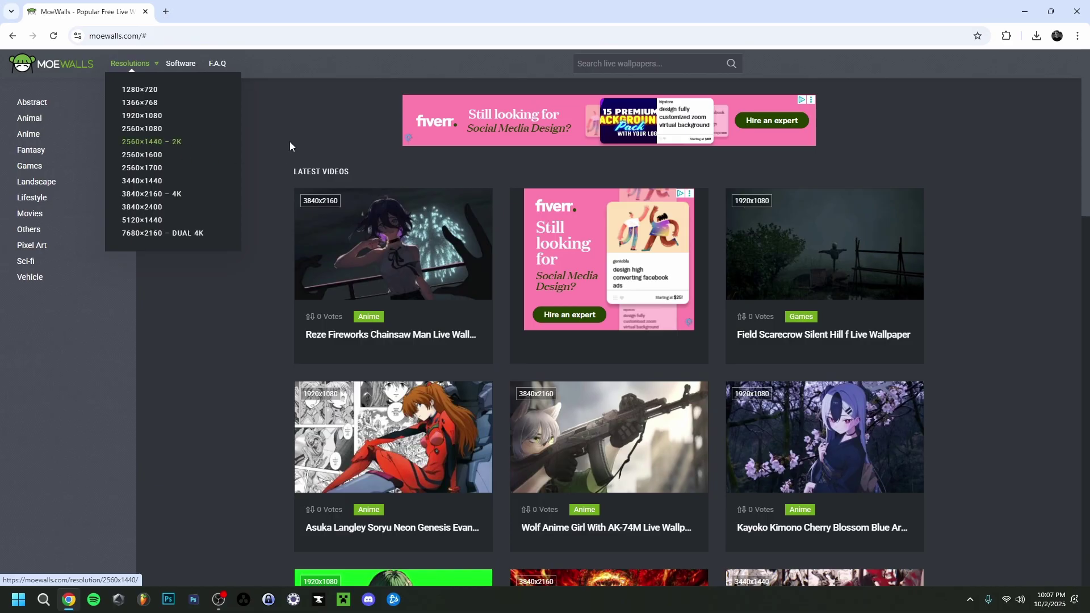
{"action": "key", "text": "alt+Left"}
{"action": "scroll", "coordinate": [189, 320], "scroll_direction": "down", "scroll_amount": 2}
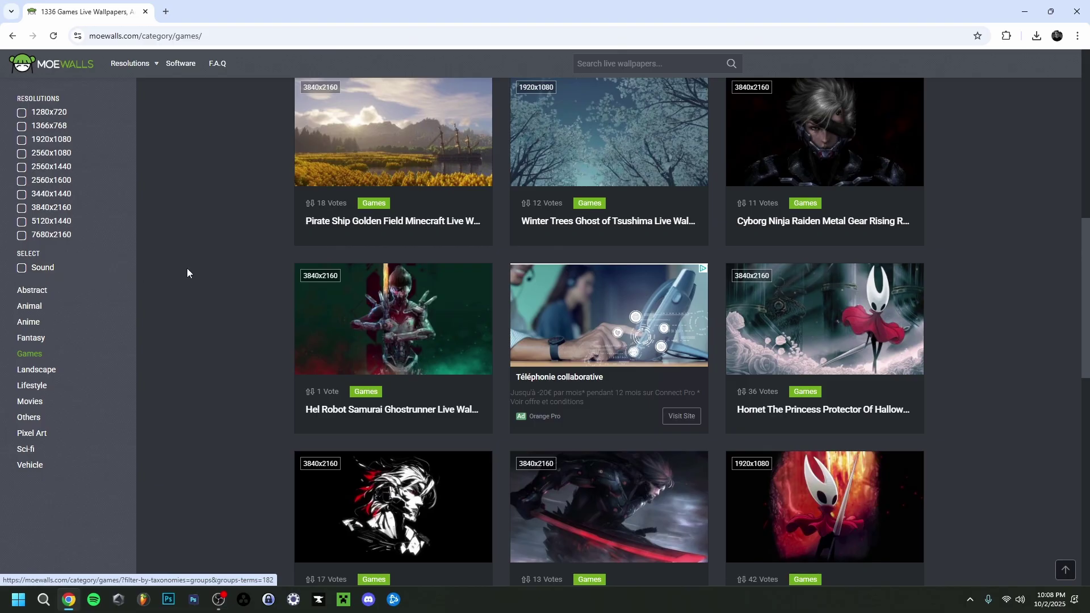
{"action": "scroll", "coordinate": [173, 363], "scroll_direction": "down", "scroll_amount": 1}
{"action": "scroll", "coordinate": [174, 360], "scroll_direction": "down", "scroll_amount": 4}
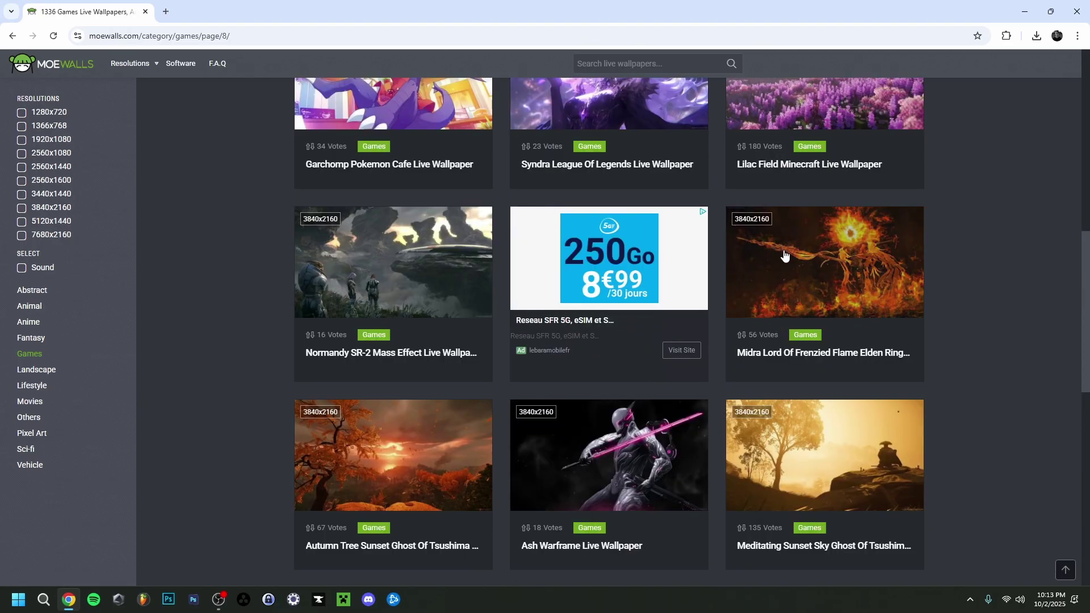
{"action": "left_click", "coordinate": [802, 266]}
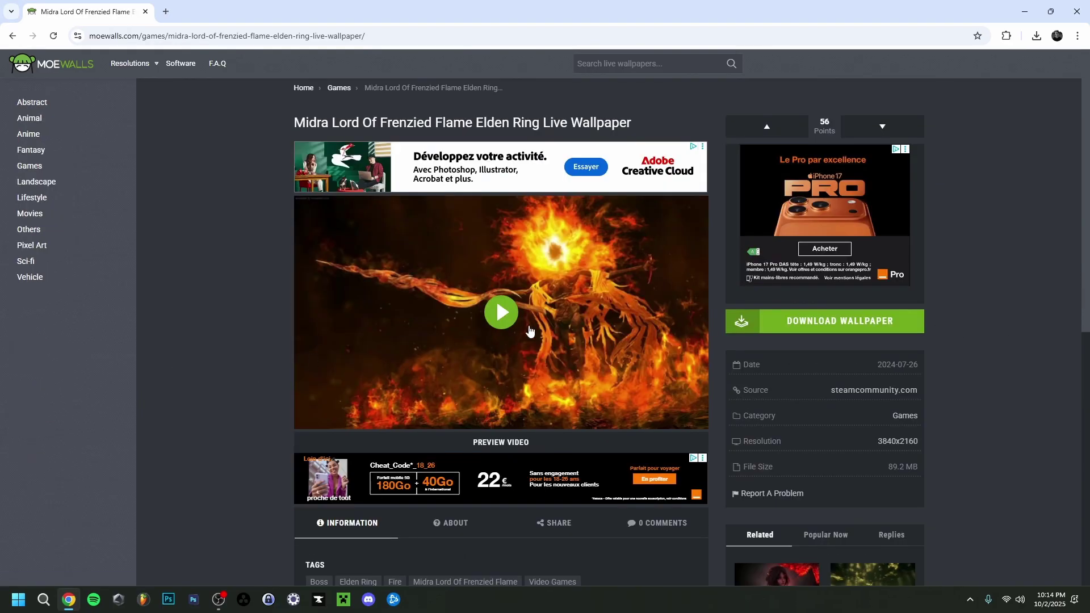
Play and pause the Midra wallpaper's preview video and download the wallpaper
{"action": "left_click", "coordinate": [501, 324]}
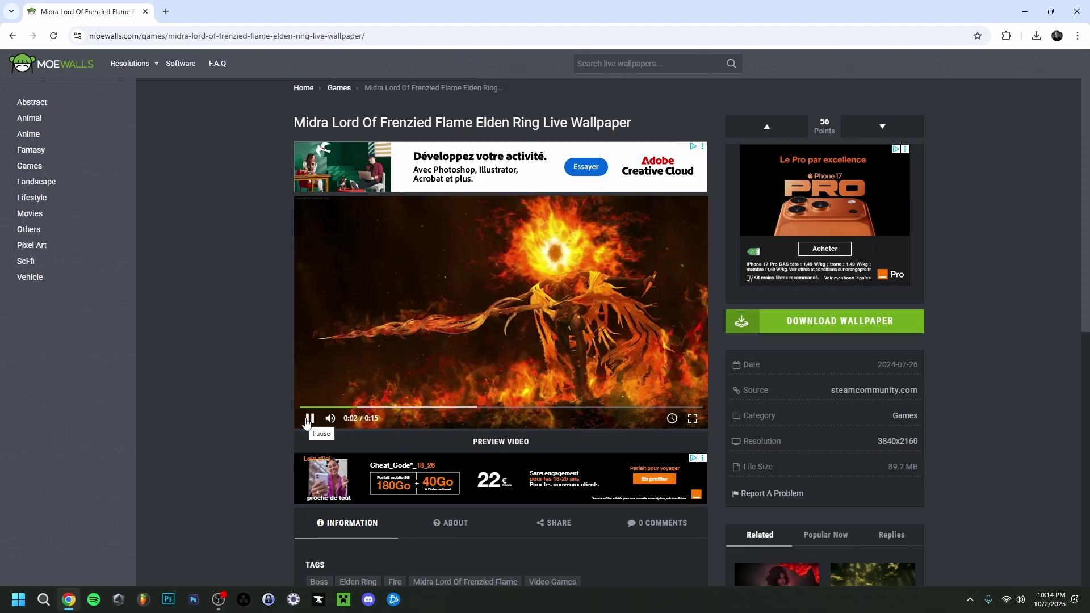
{"action": "left_click", "coordinate": [308, 418]}
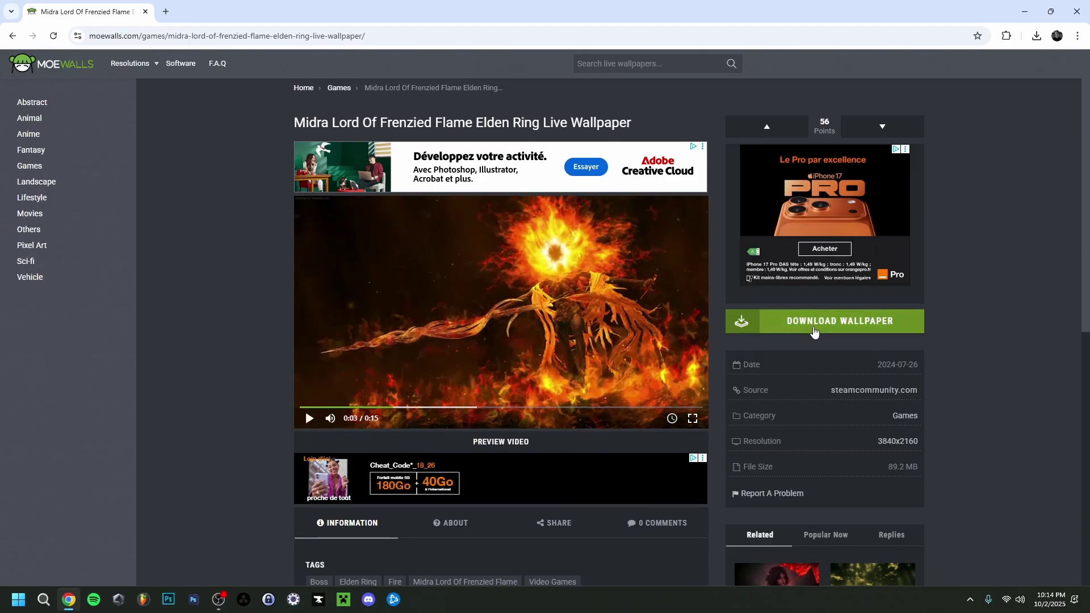
{"action": "left_click", "coordinate": [814, 332]}
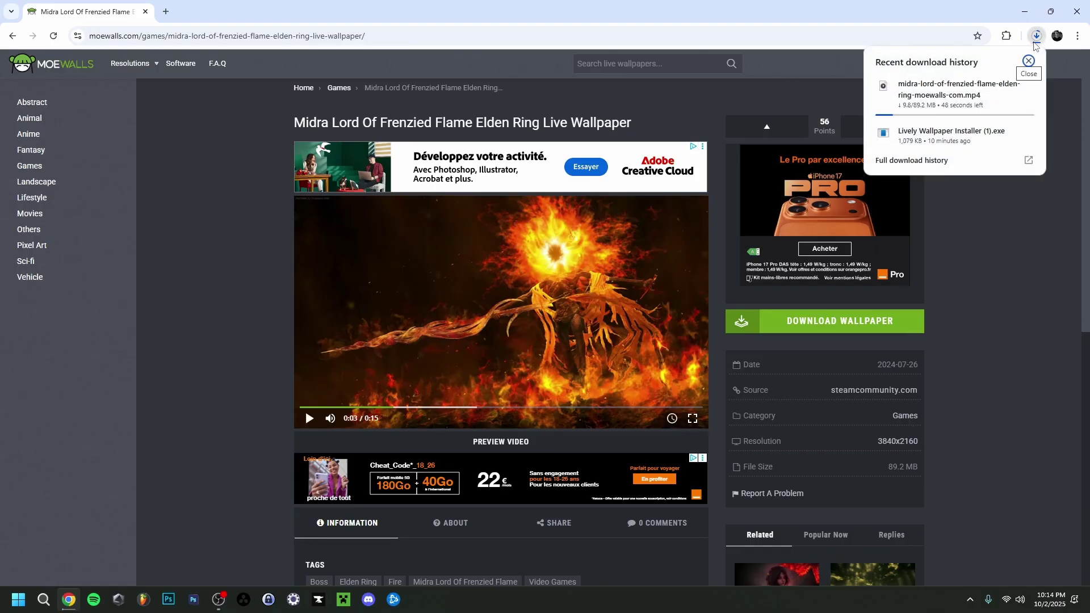
{"action": "left_click", "coordinate": [1015, 194]}
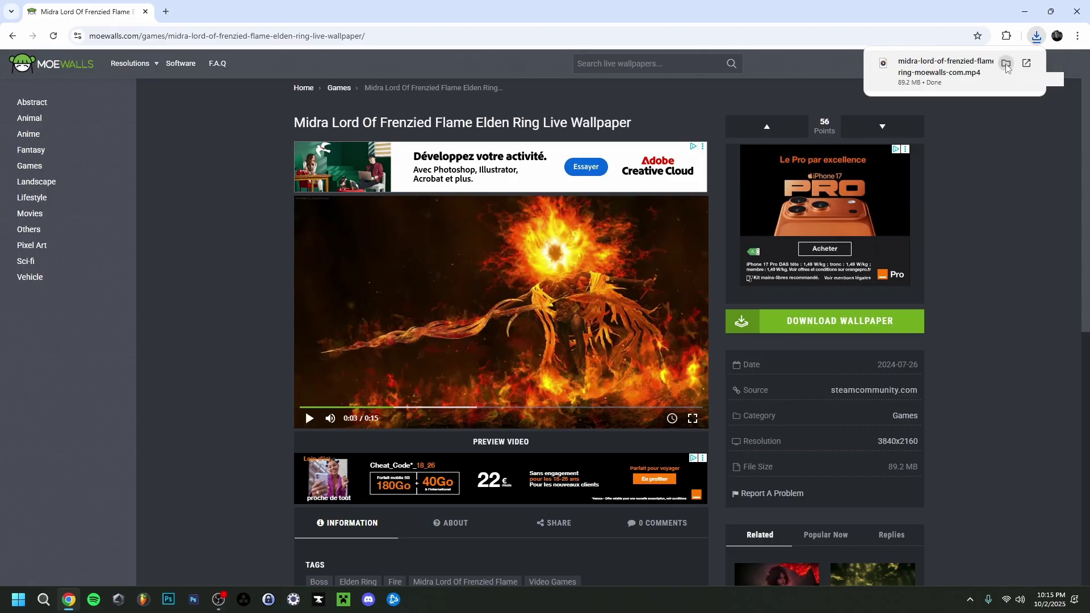
Show the downloaded Midra MP4 in its folder, play it to check the animation, and close the player
{"action": "left_click", "coordinate": [1005, 64]}
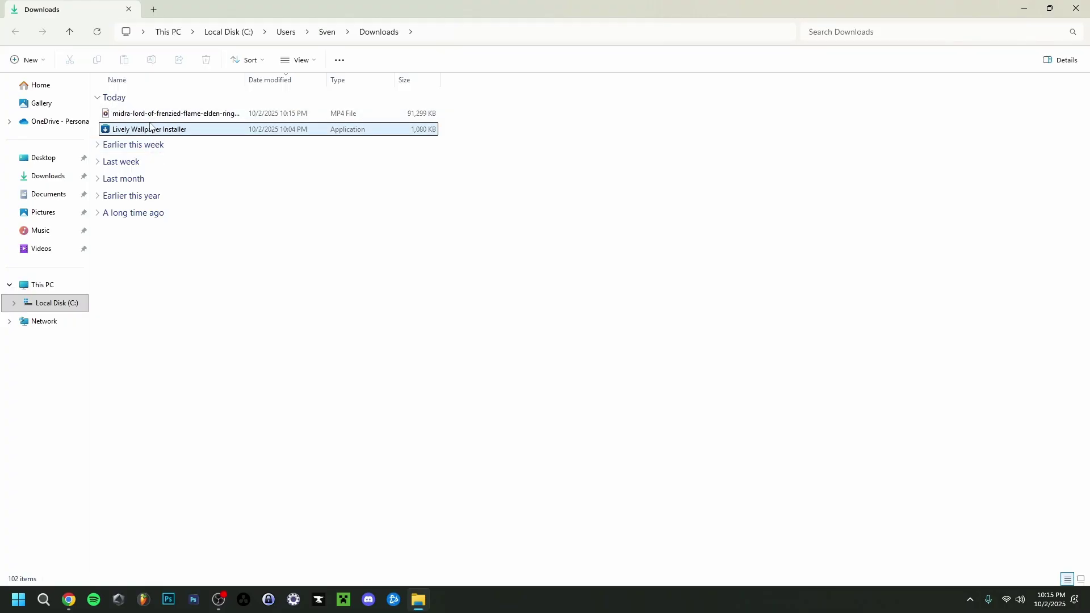
{"action": "left_click", "coordinate": [129, 129]}
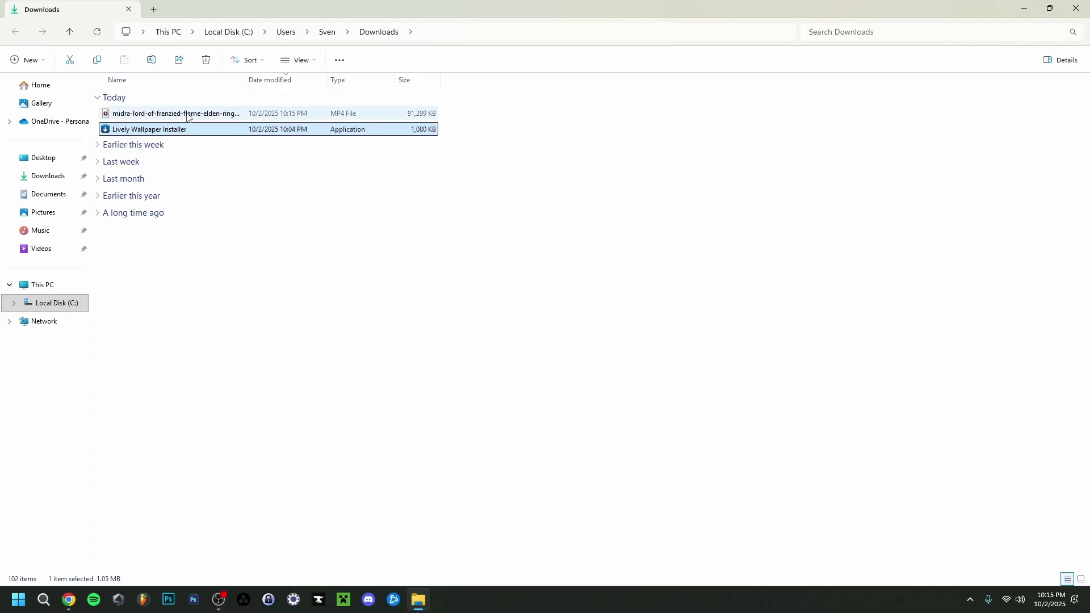
{"action": "left_click", "coordinate": [149, 117]}
{"action": "double_click", "coordinate": [150, 118]}
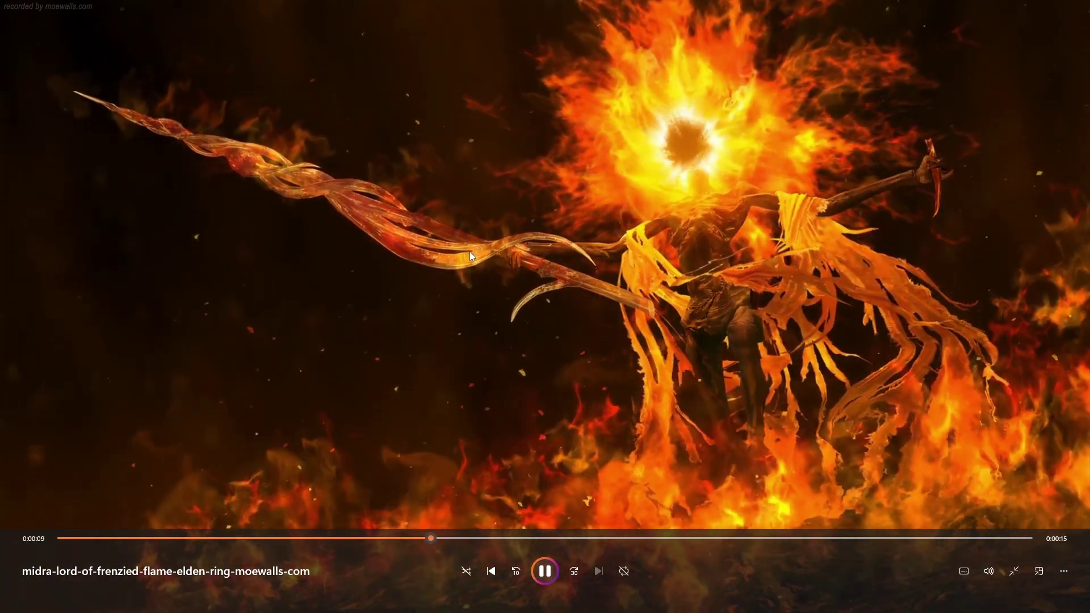
{"action": "double_click", "coordinate": [402, 216]}
{"action": "left_click", "coordinate": [1076, 9]}
Run the Lively Wallpaper Installer from the Downloads folder and maximize the Lively Wallpaper window
{"action": "left_click", "coordinate": [165, 129]}
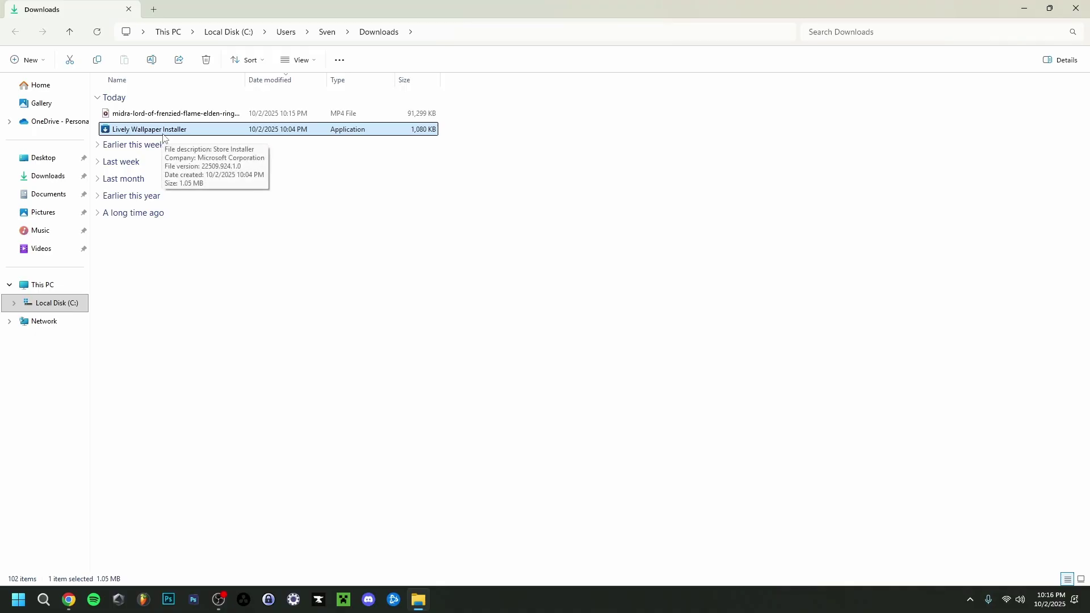
{"action": "double_click", "coordinate": [165, 132]}
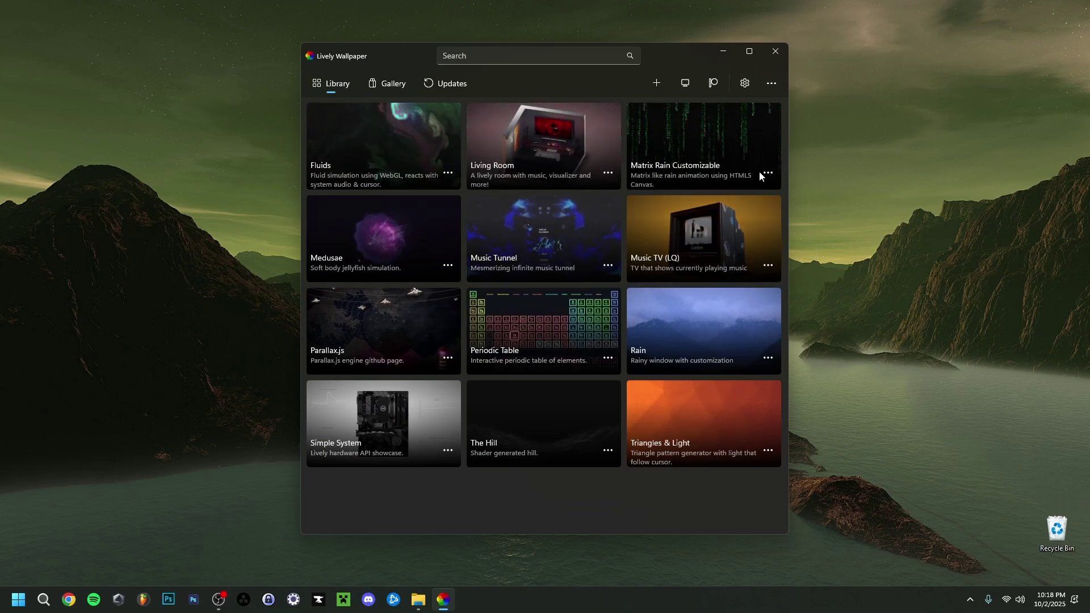
{"action": "left_click", "coordinate": [746, 55]}
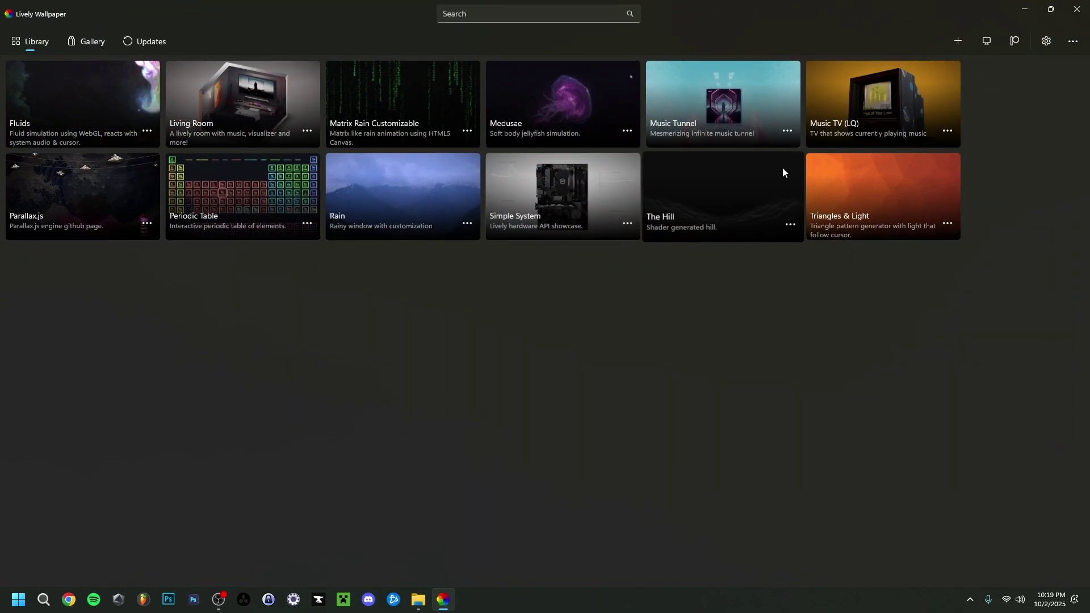
Look through Lively Wallpaper's gallery and update notes and return to the wallpaper library
{"action": "left_click", "coordinate": [72, 39]}
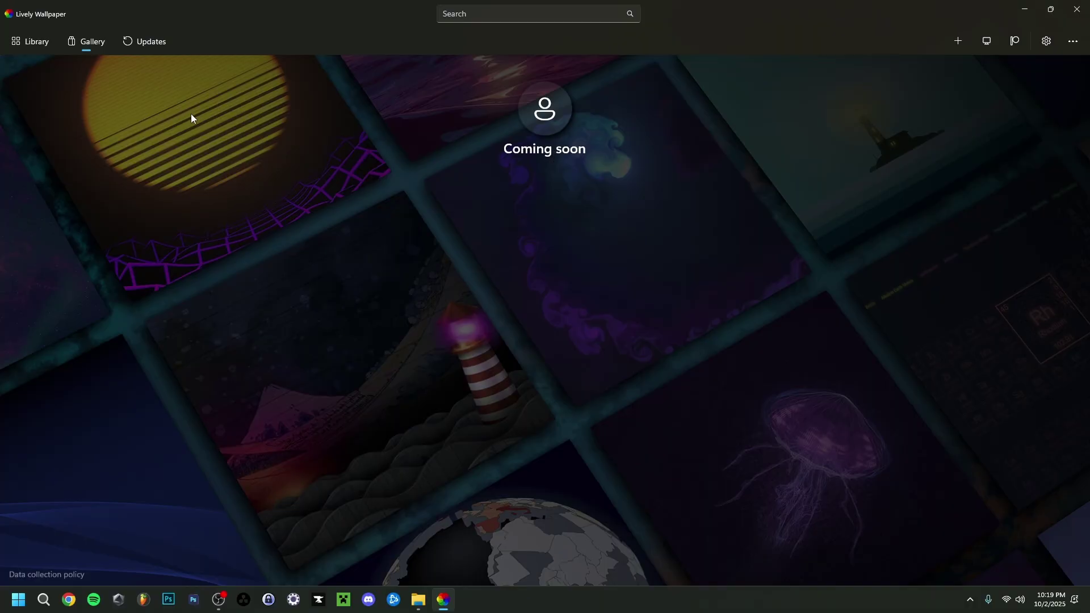
{"action": "left_click", "coordinate": [145, 41]}
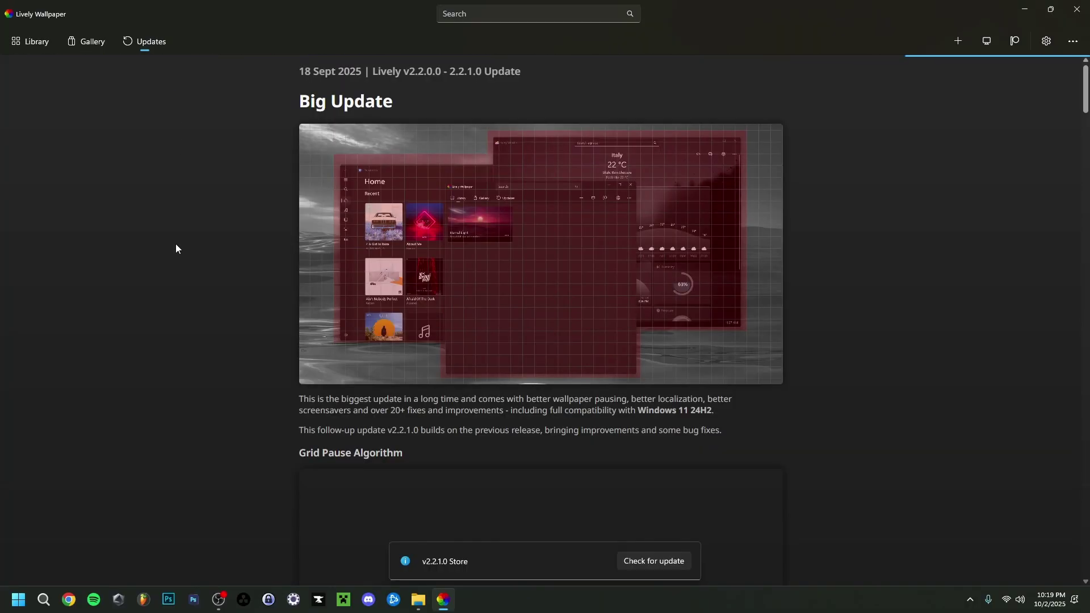
{"action": "scroll", "coordinate": [193, 270], "scroll_direction": "down", "scroll_amount": 5}
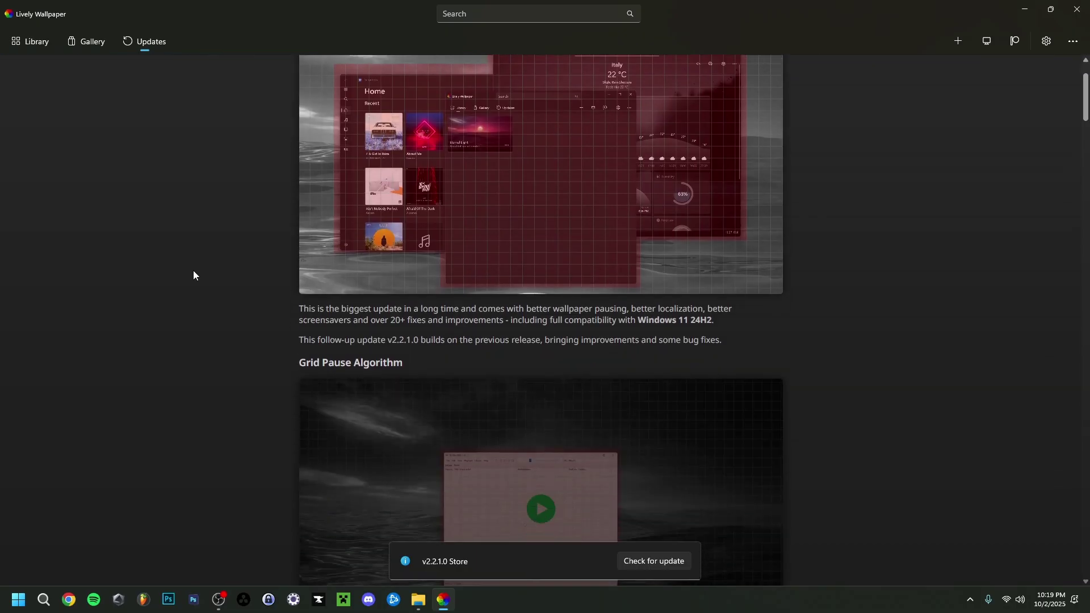
{"action": "scroll", "coordinate": [189, 275], "scroll_direction": "down", "scroll_amount": 4}
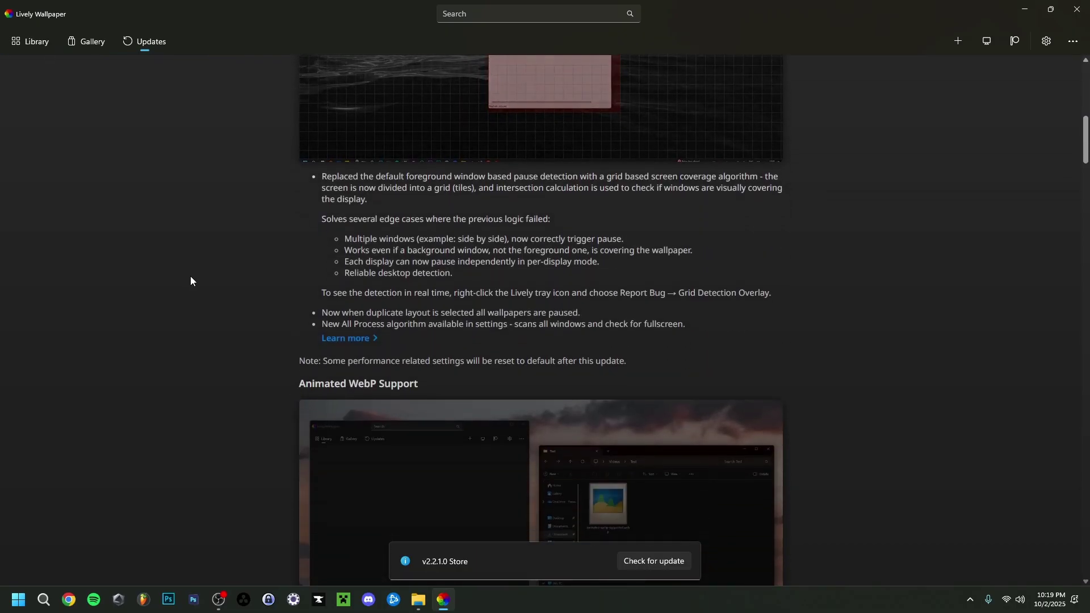
{"action": "left_click", "coordinate": [148, 43]}
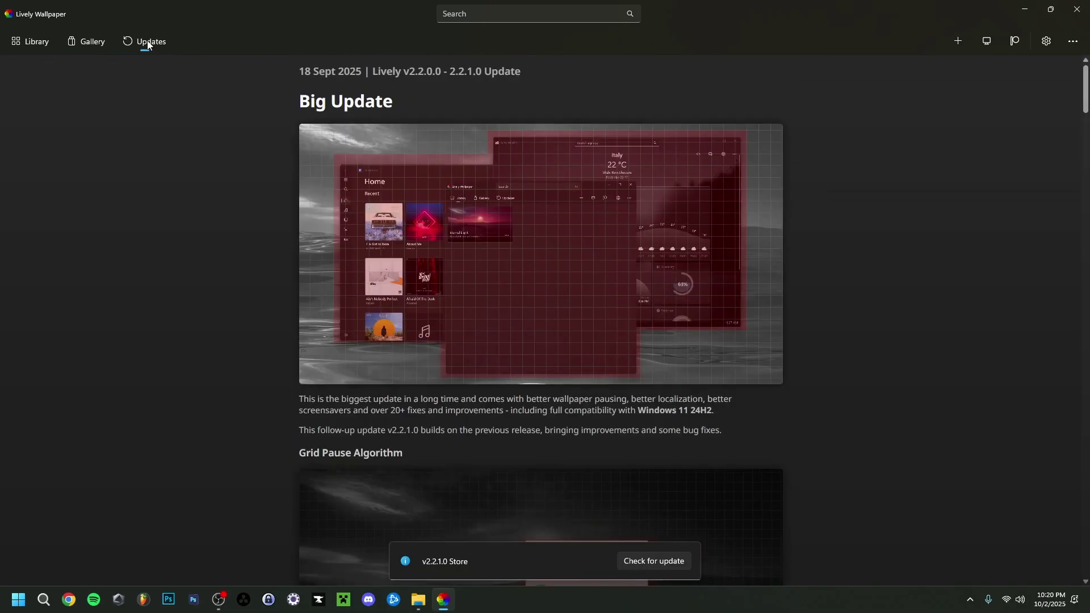
{"action": "left_click", "coordinate": [35, 48]}
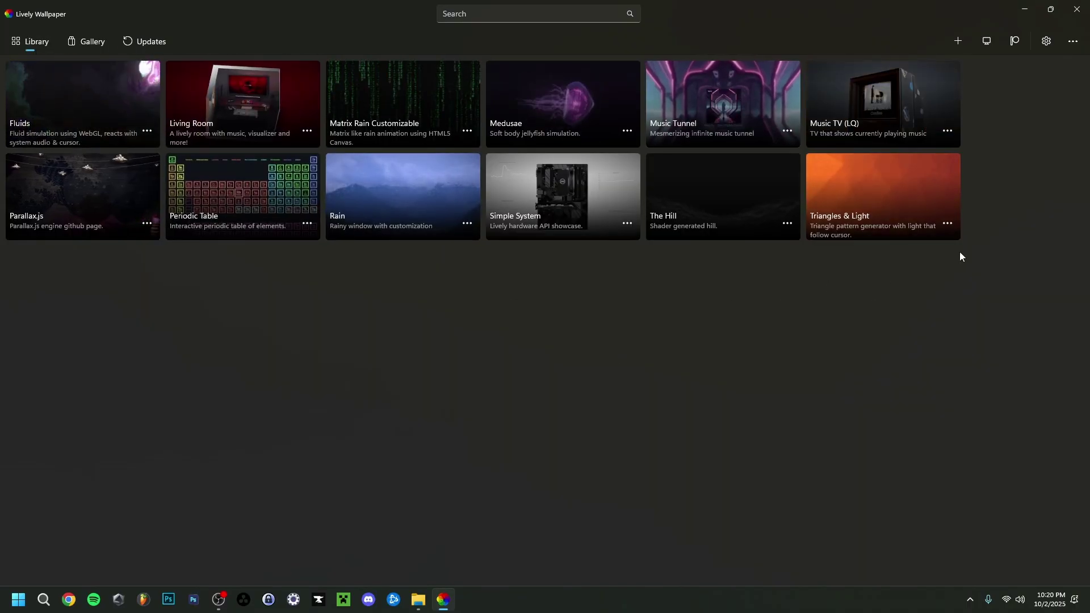
Start adding a wallpaper and copy the URL of YouTube's "Fireplace Sounds - Medieval Tavern - Inn Ambience | 1 hour" video
{"action": "left_click", "coordinate": [957, 42]}
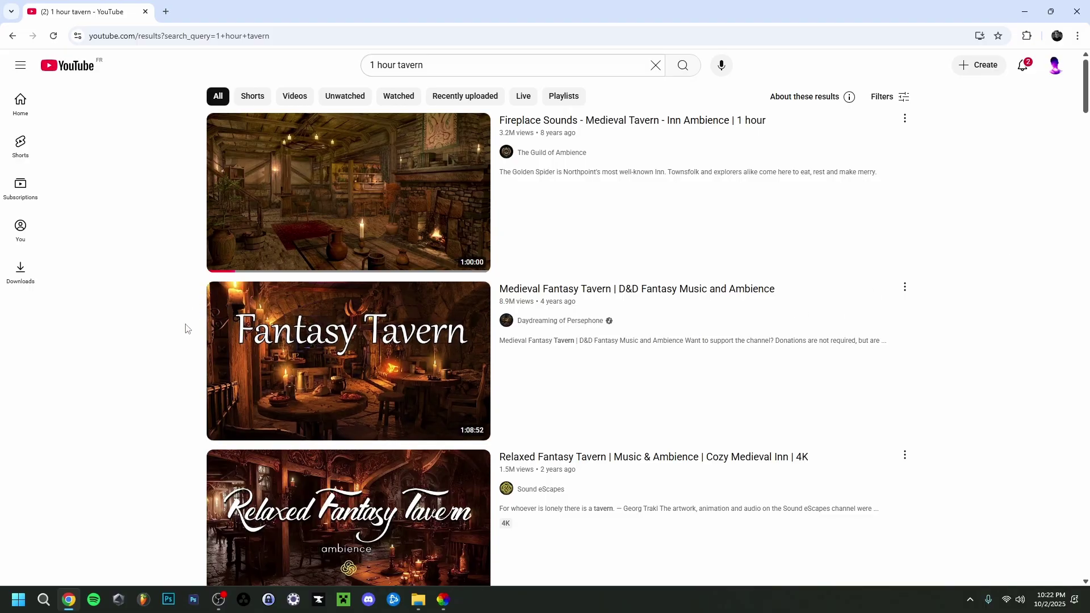
{"action": "scroll", "coordinate": [192, 329], "scroll_direction": "down", "scroll_amount": 3}
{"action": "key", "text": "alt+Left"}
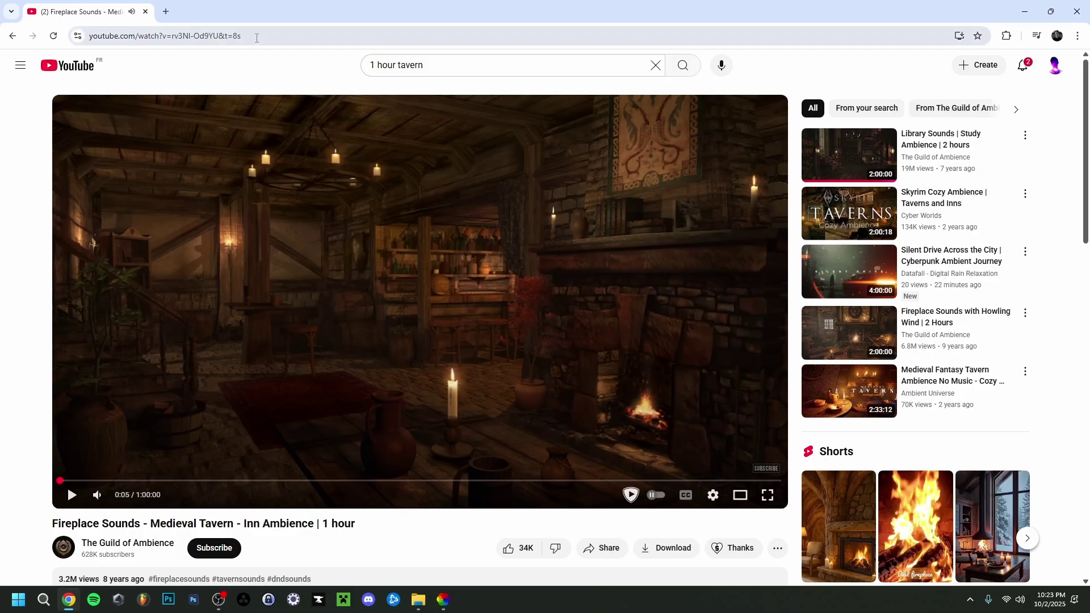
{"action": "left_click", "coordinate": [257, 37]}
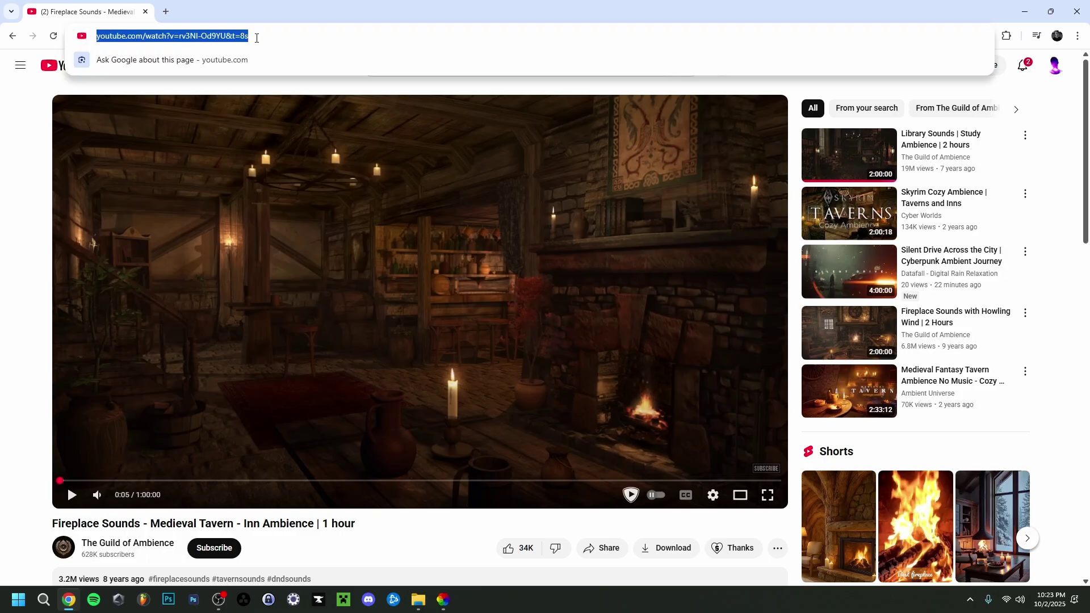
{"action": "key", "text": "alt+Tab"}
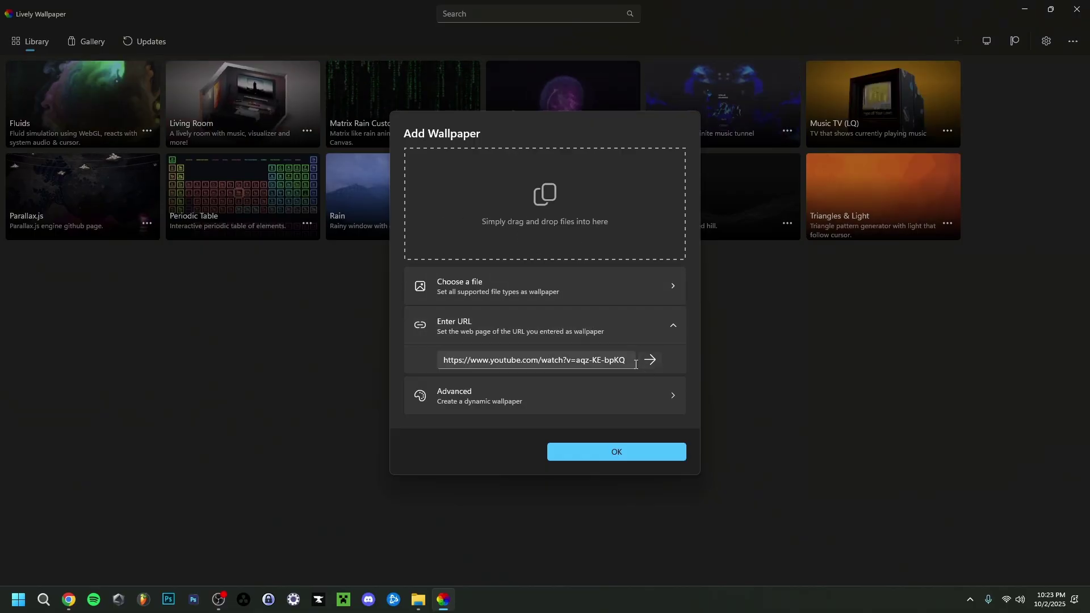
Switch to Lively Wallpaper, replace the wallpaper URL with the copied YouTube link, and load it
{"action": "left_click", "coordinate": [619, 363]}
{"action": "key", "text": "ctrl+a"}
{"action": "left_click", "coordinate": [625, 364]}
{"action": "key", "text": "ctrl+v"}
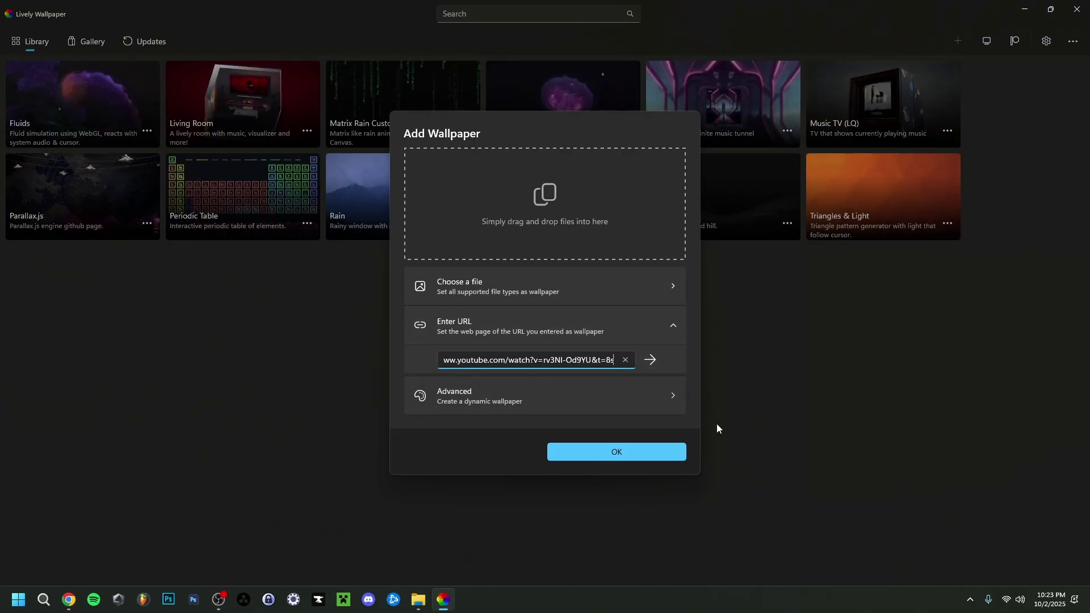
{"action": "left_click", "coordinate": [656, 364]}
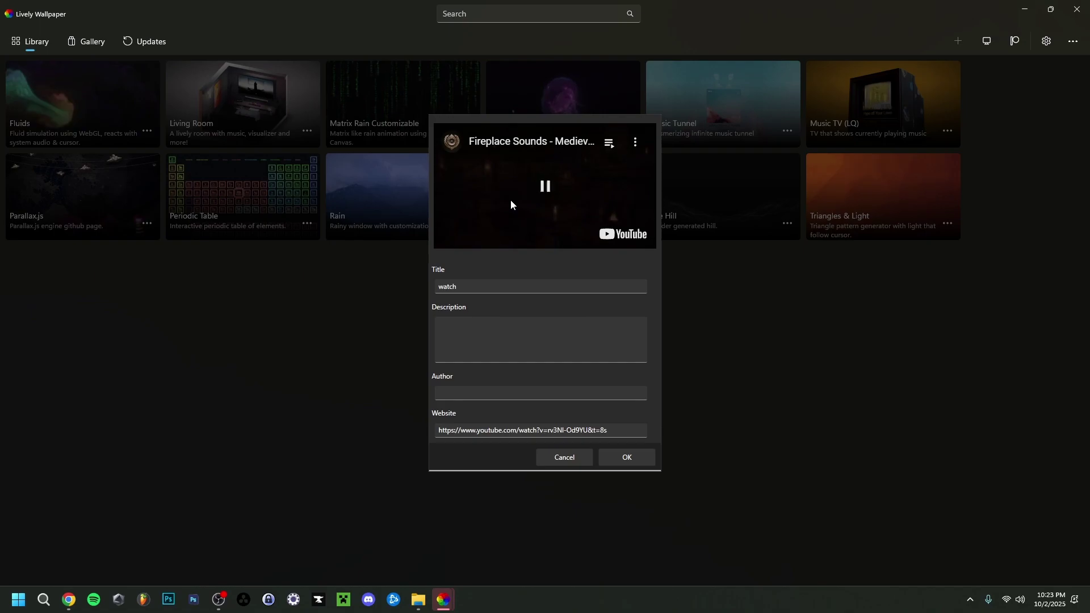
Accept the YouTube wallpaper's details with the title "watch" and get the Lively window out of the way to view the desktop
{"action": "left_click", "coordinate": [470, 286]}
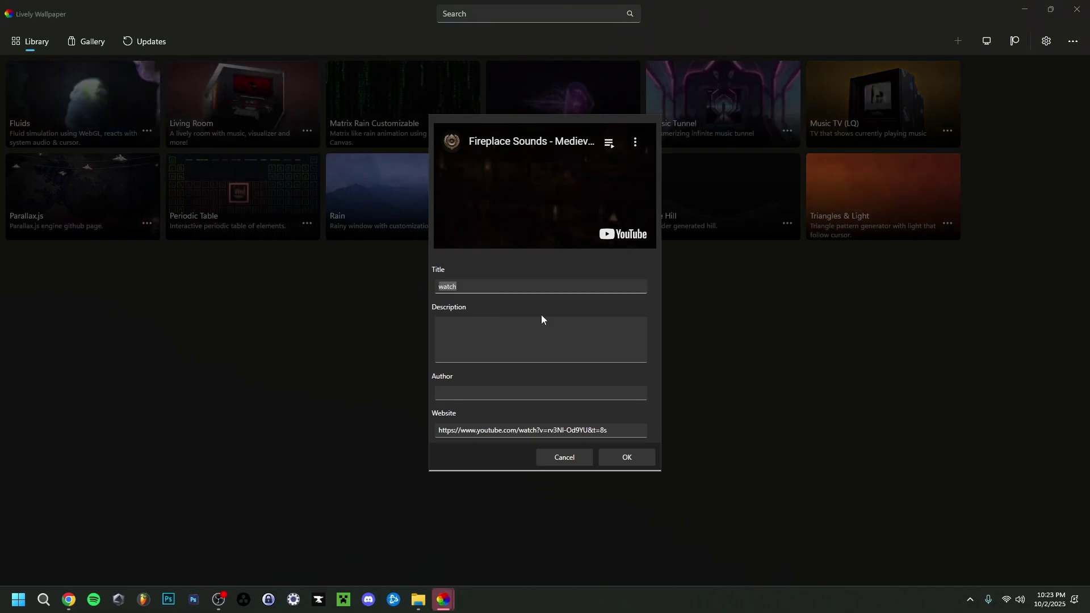
{"action": "left_click", "coordinate": [628, 458]}
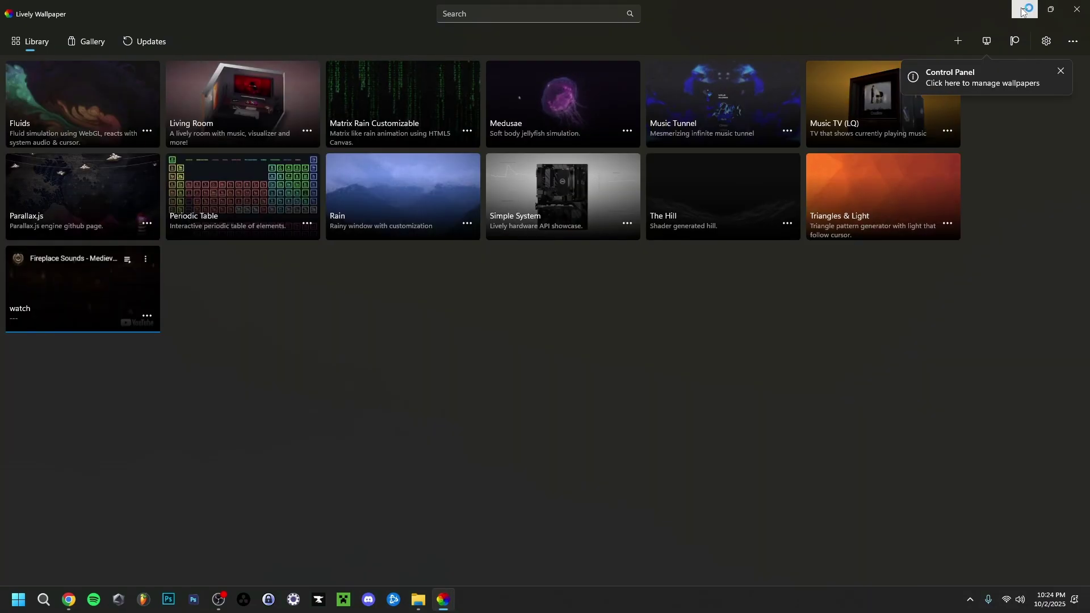
{"action": "left_click", "coordinate": [1077, 9]}
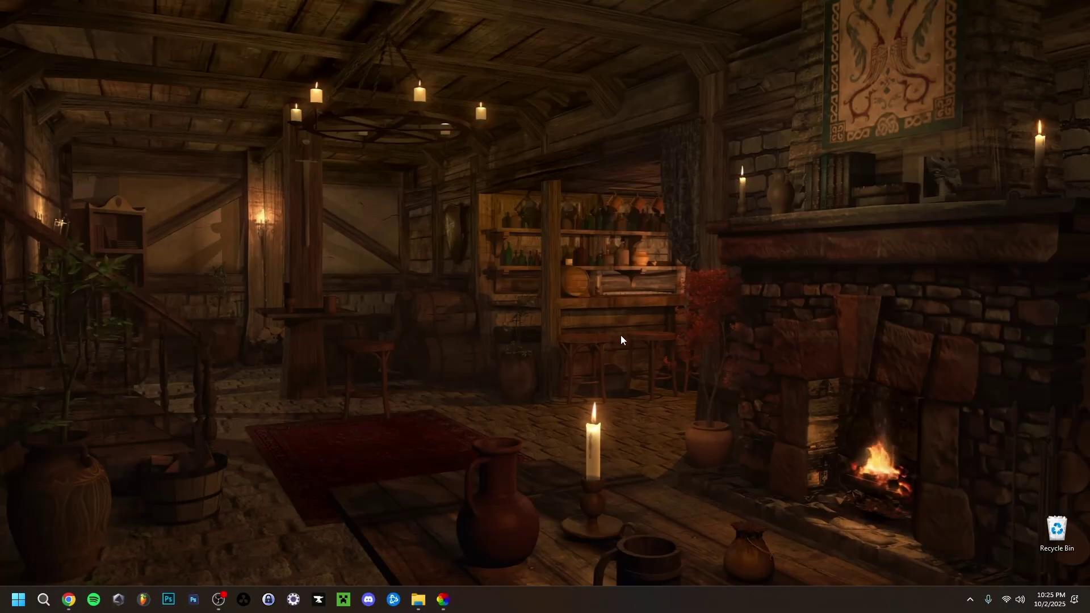
Return to the Lively library and delete the "watch" YouTube wallpaper
{"action": "double_click", "coordinate": [543, 176]}
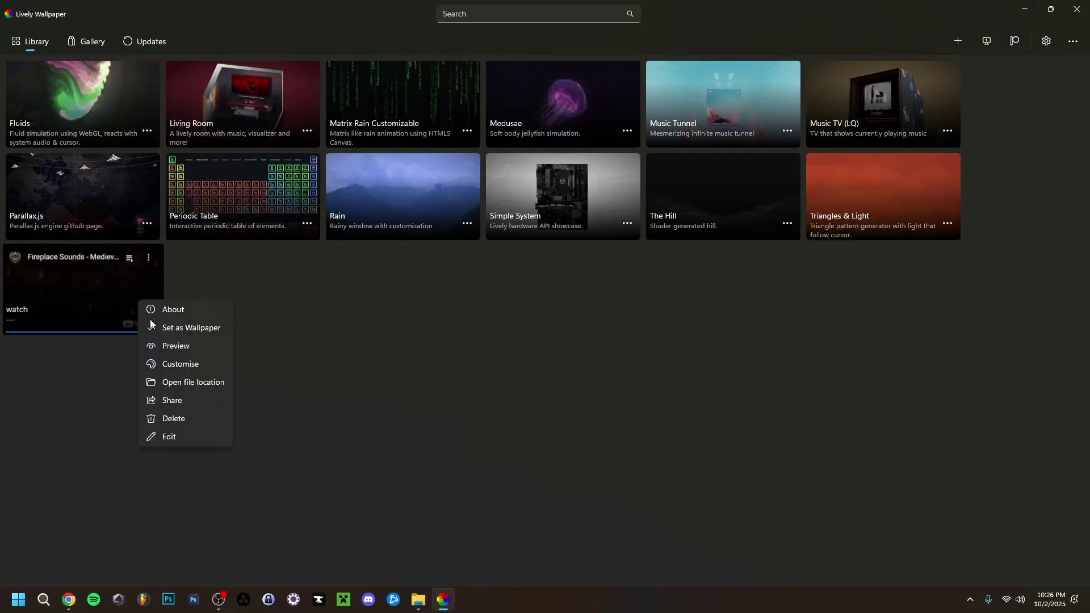
{"action": "left_click", "coordinate": [198, 422]}
{"action": "left_click", "coordinate": [522, 397]}
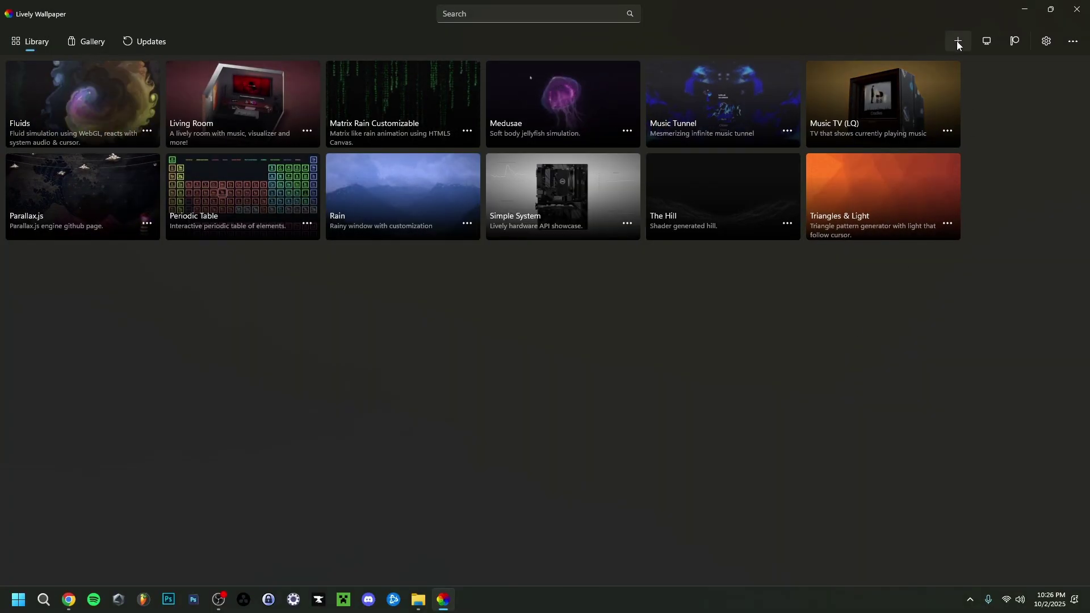
Add the Midra MP4 from the Downloads folder as a wallpaper, accept its details, and minimize Lively to view the desktop
{"action": "left_click", "coordinate": [957, 41]}
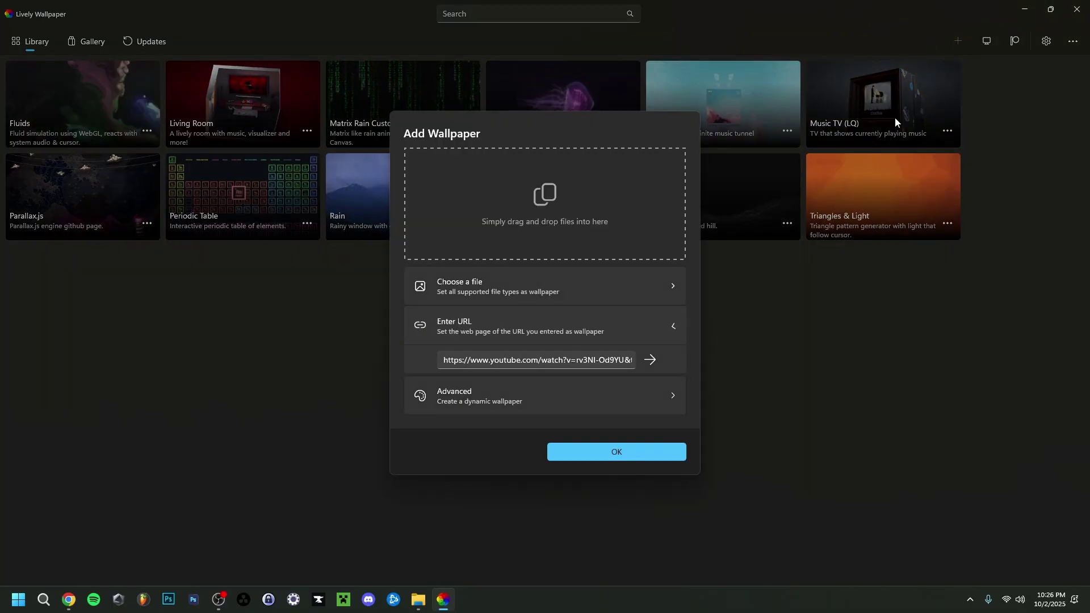
{"action": "left_click", "coordinate": [515, 288]}
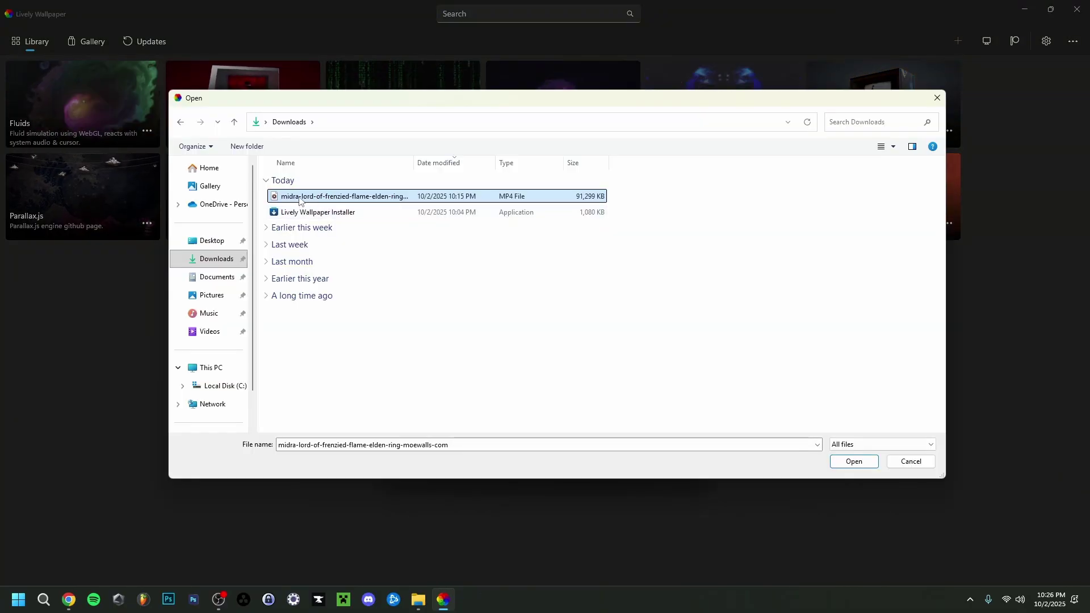
{"action": "double_click", "coordinate": [331, 196]}
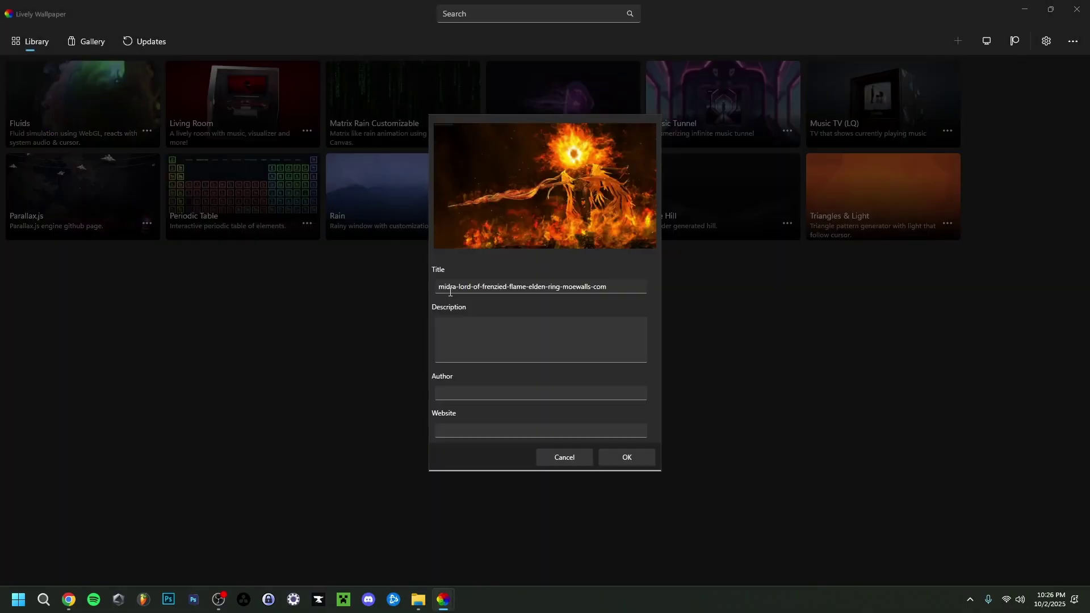
{"action": "left_click", "coordinate": [627, 457]}
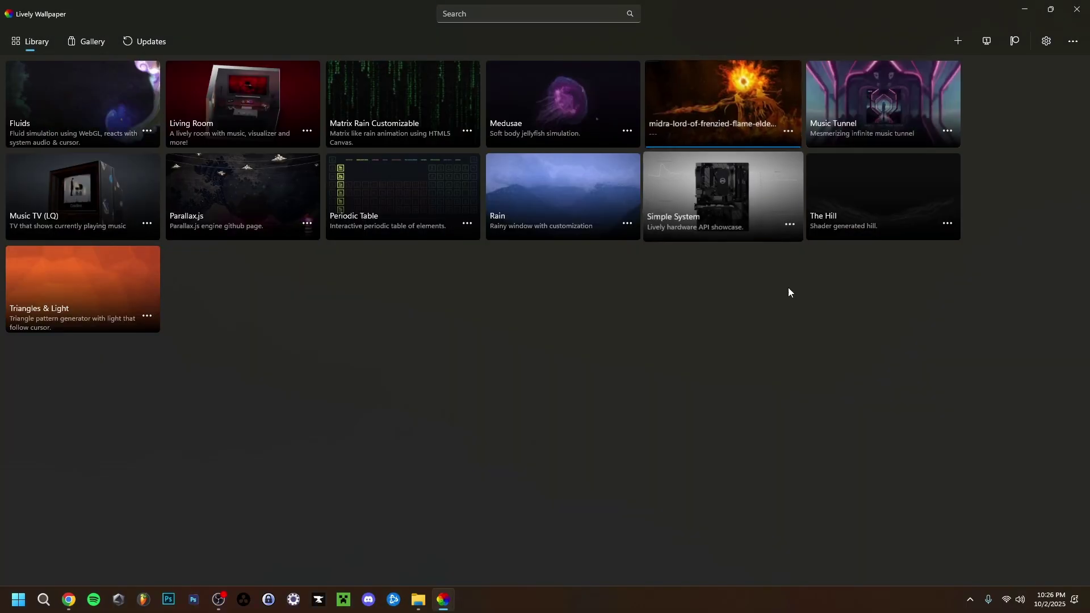
{"action": "left_click", "coordinate": [1024, 9]}
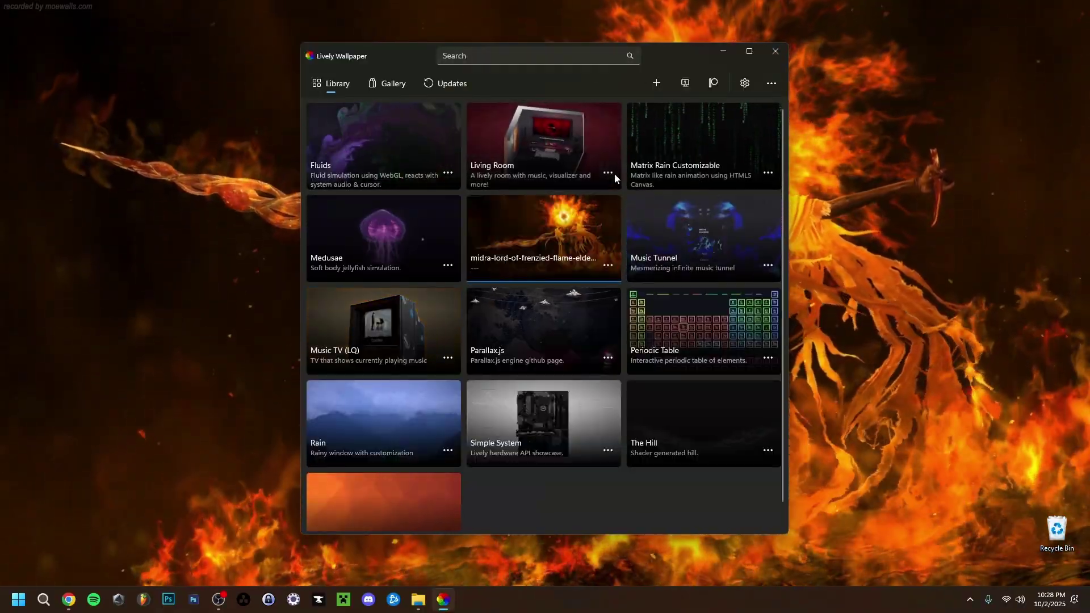
Try out color adjustments such as hue in the Midra wallpaper's customization settings and view them on the desktop
{"action": "left_click", "coordinate": [609, 265]}
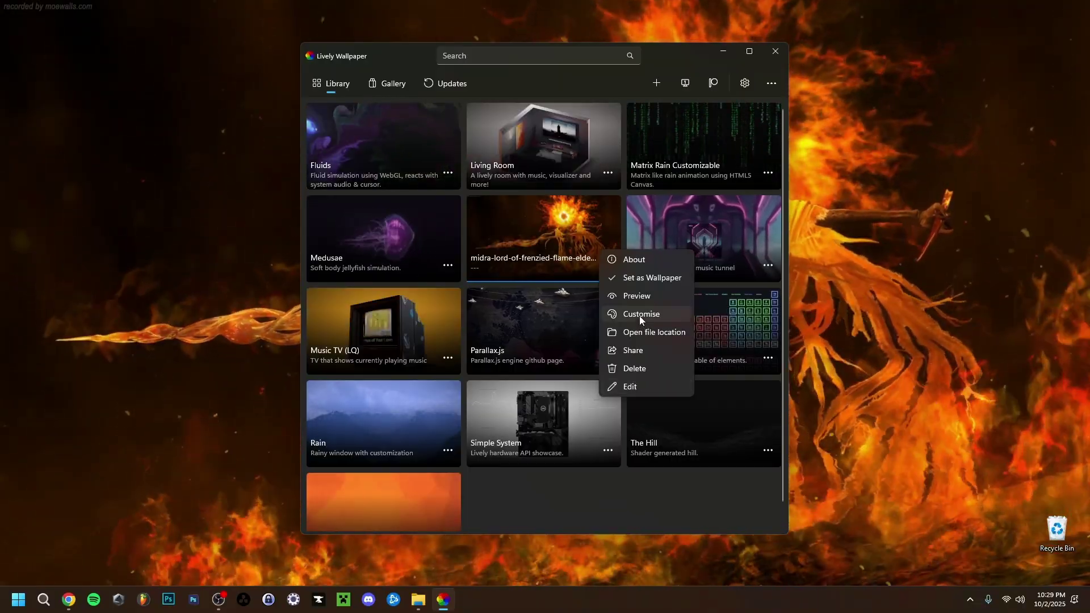
{"action": "left_click", "coordinate": [640, 316]}
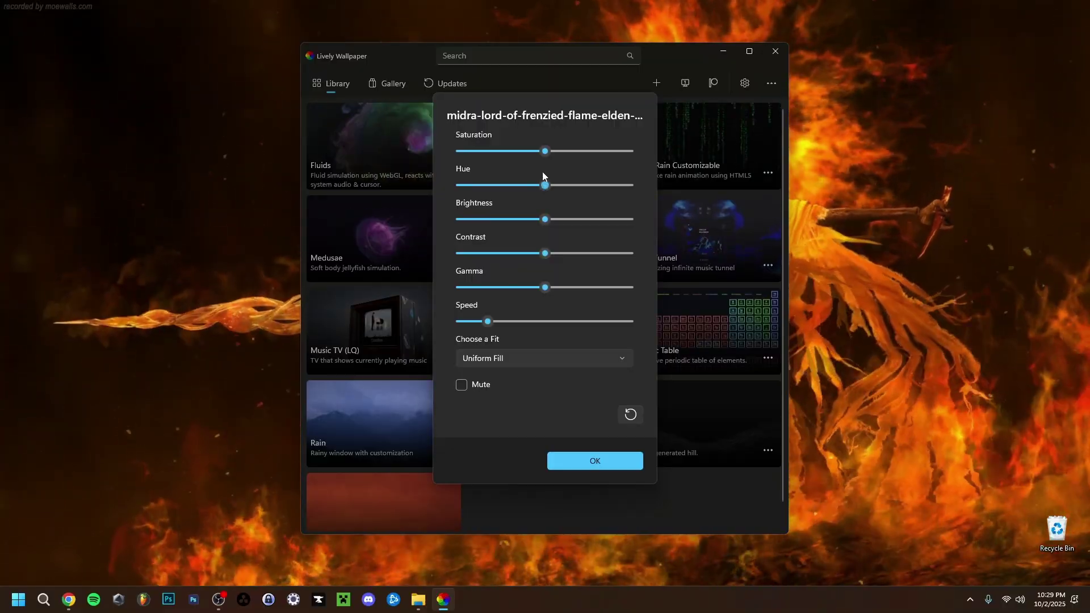
{"action": "left_click_drag", "start_coordinate": [545, 219], "coordinate": [544, 258]}
{"action": "mouse_move", "coordinate": [547, 191]}
{"action": "left_mouse_down"}
{"action": "mouse_move", "coordinate": [516, 194]}
{"action": "mouse_move", "coordinate": [553, 198]}
{"action": "left_mouse_up"}
{"action": "key", "text": "super+d"}
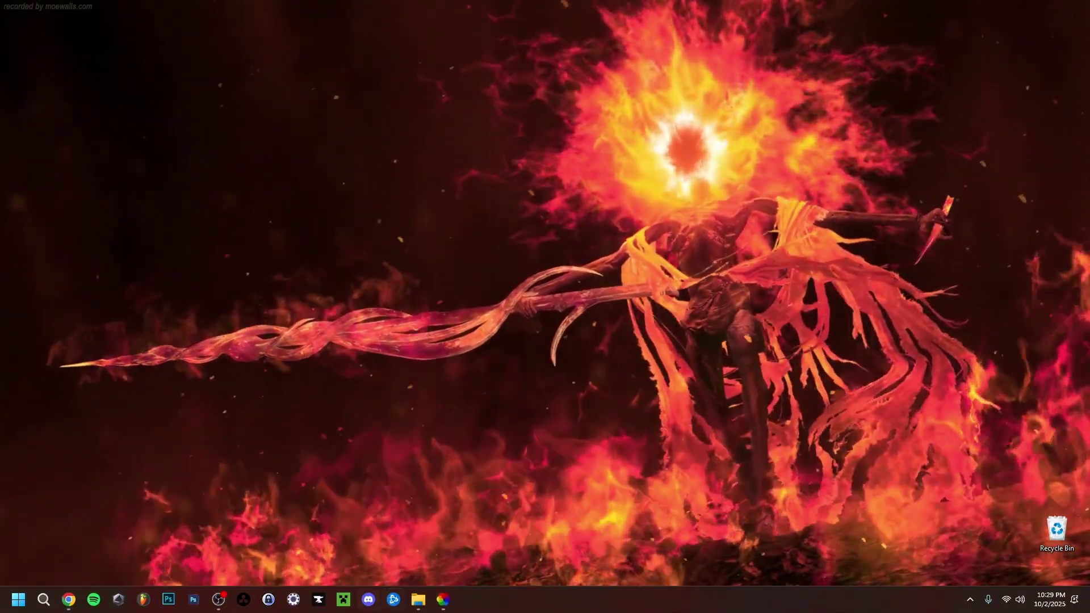
Try a faster playback speed for the Midra wallpaper, check it on the desktop, and close the customization settings
{"action": "left_click", "coordinate": [448, 604]}
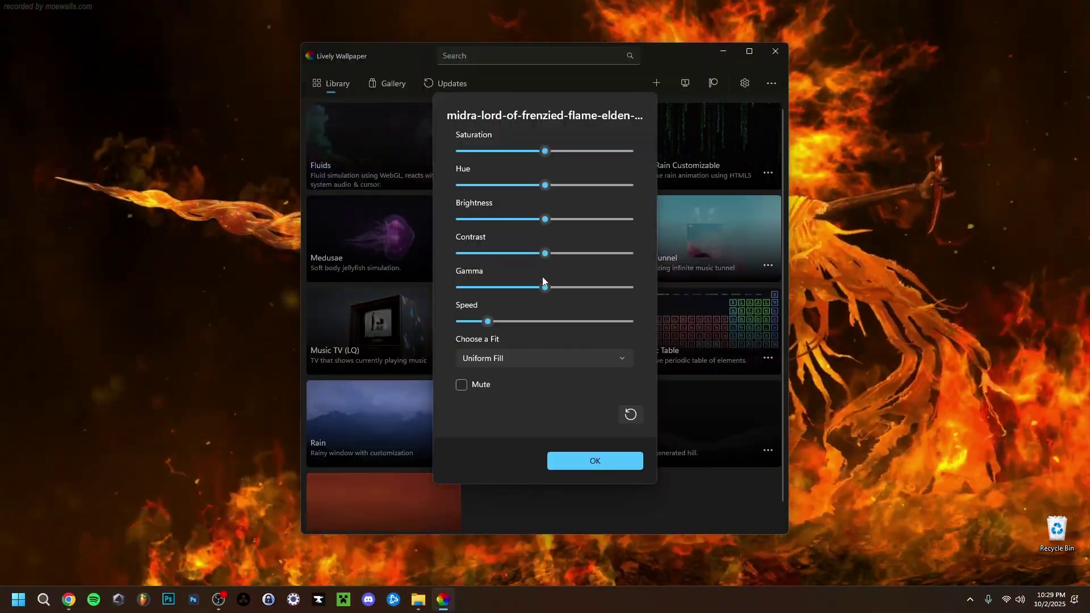
{"action": "left_click_drag", "start_coordinate": [487, 321], "coordinate": [537, 321]}
{"action": "left_click", "coordinate": [723, 51]}
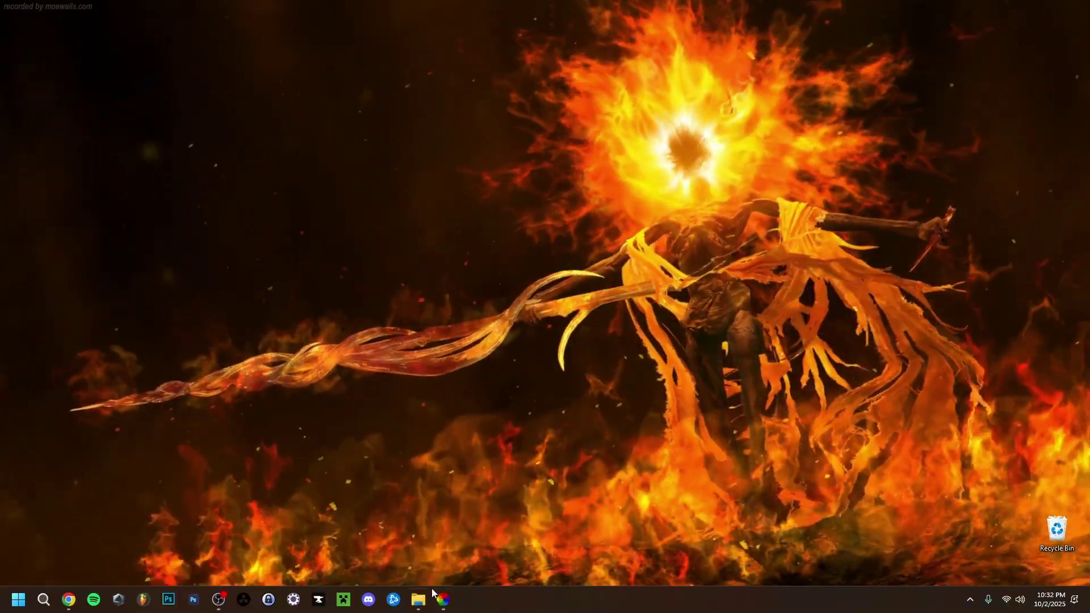
{"action": "left_click", "coordinate": [442, 599]}
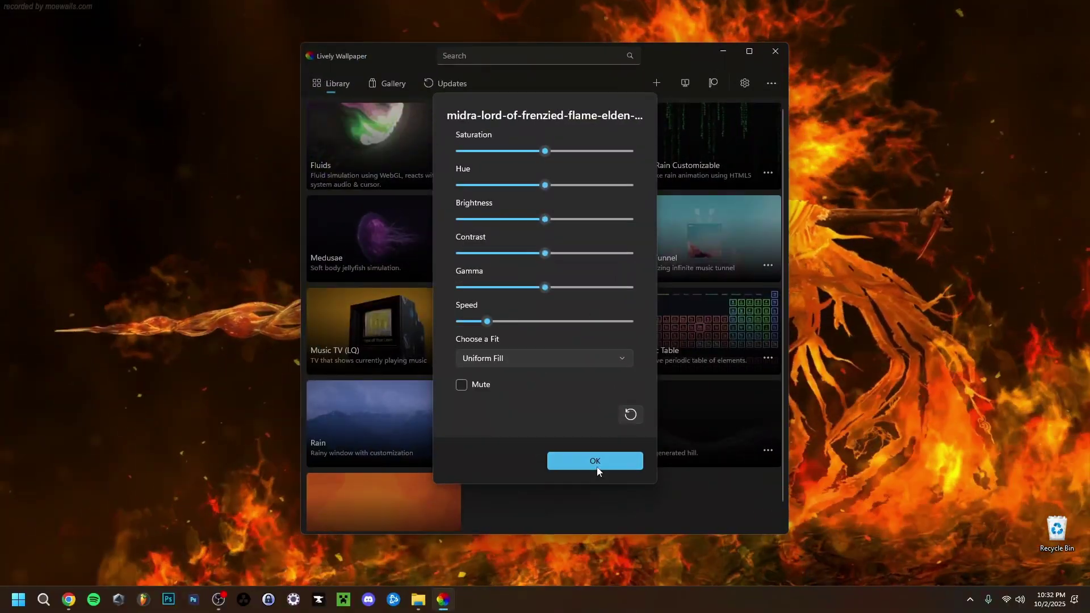
{"action": "left_click", "coordinate": [595, 461]}
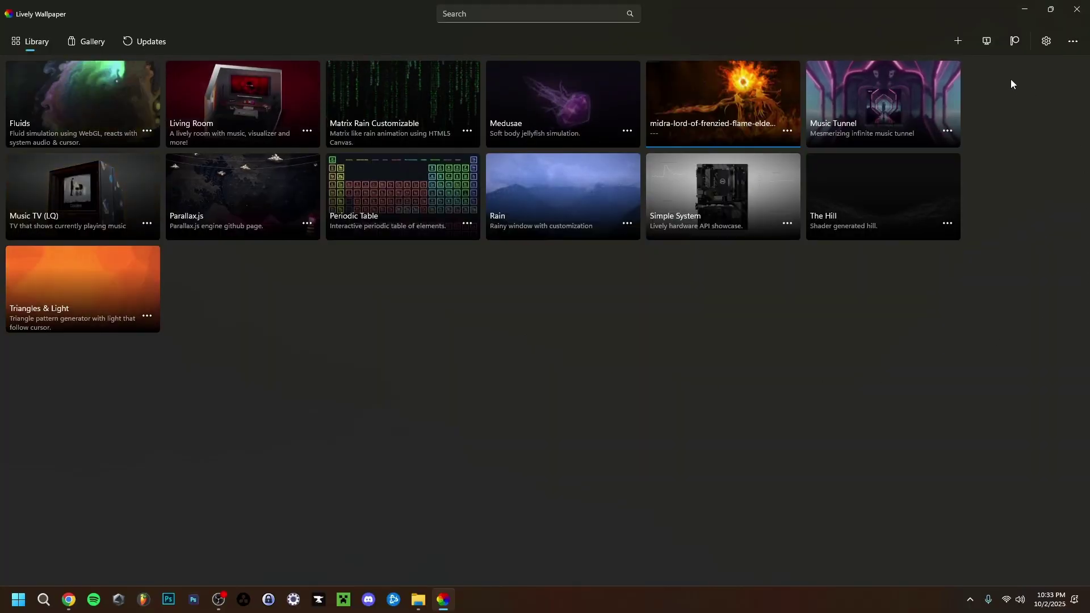
Review the display placement options and the General settings, including the available interface themes
{"action": "left_click", "coordinate": [986, 42]}
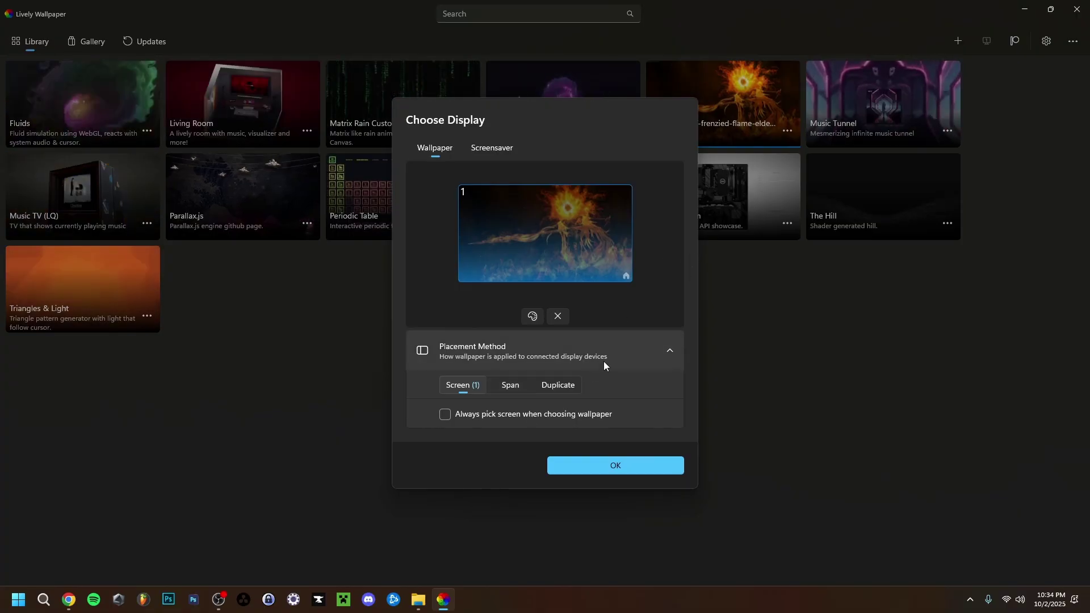
{"action": "left_click", "coordinate": [608, 464]}
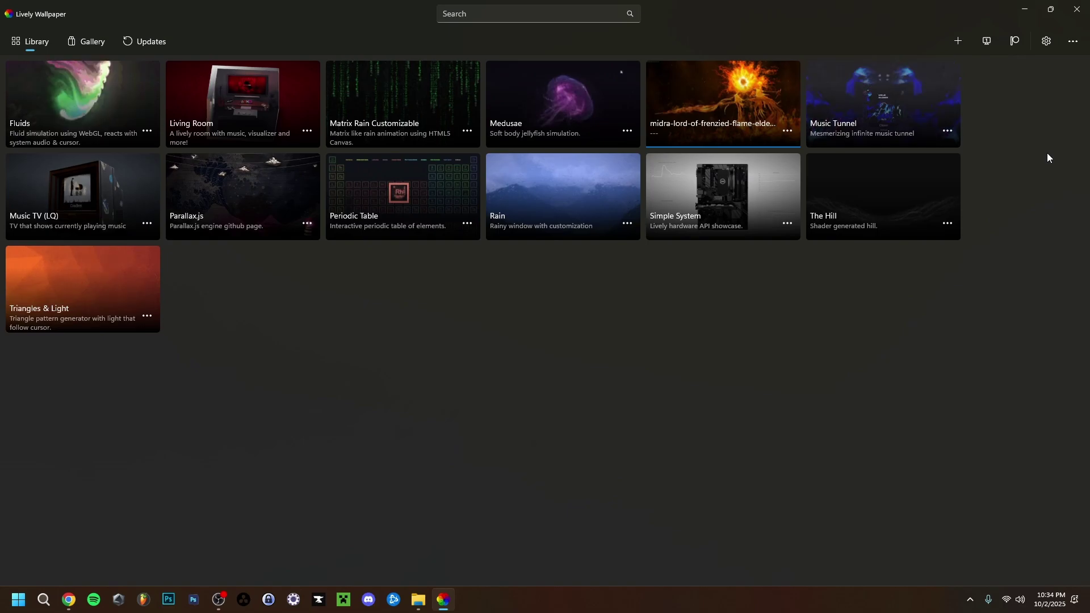
{"action": "left_click", "coordinate": [1048, 41]}
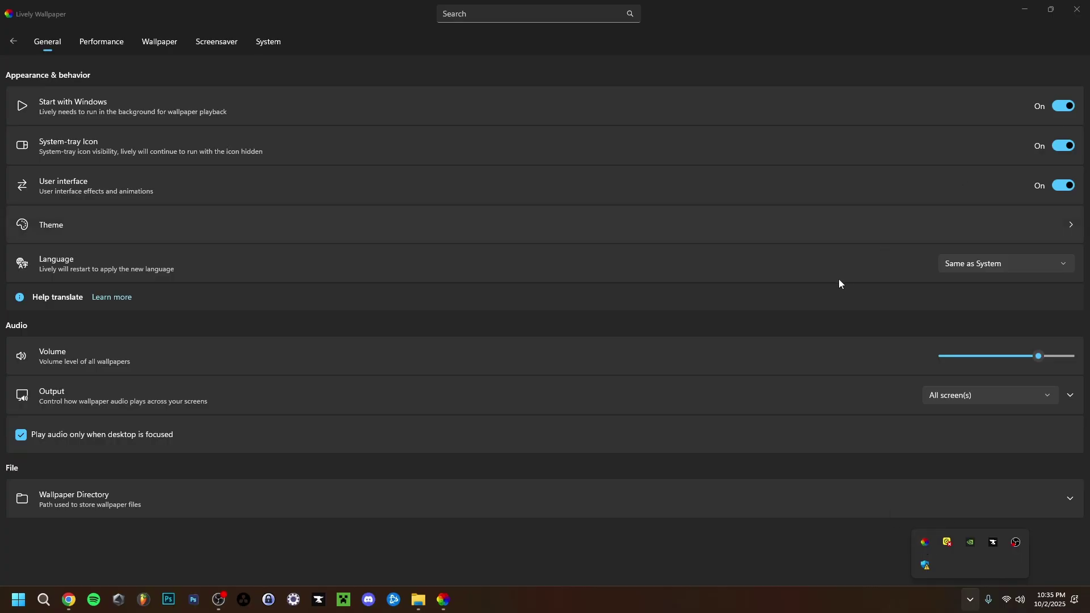
{"action": "left_click", "coordinate": [1072, 227]}
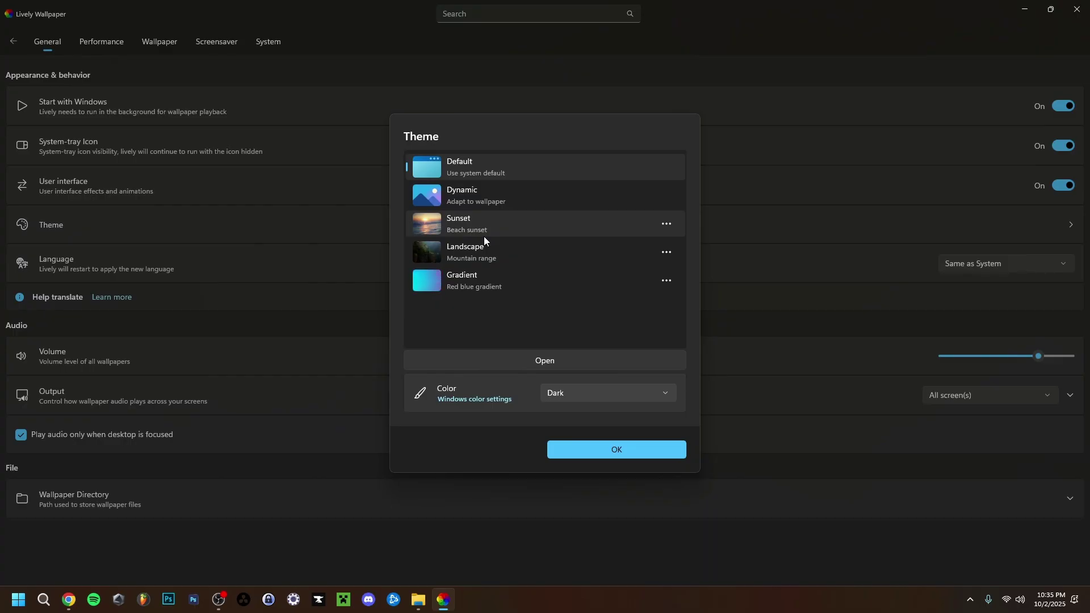
{"action": "key", "text": "Escape"}
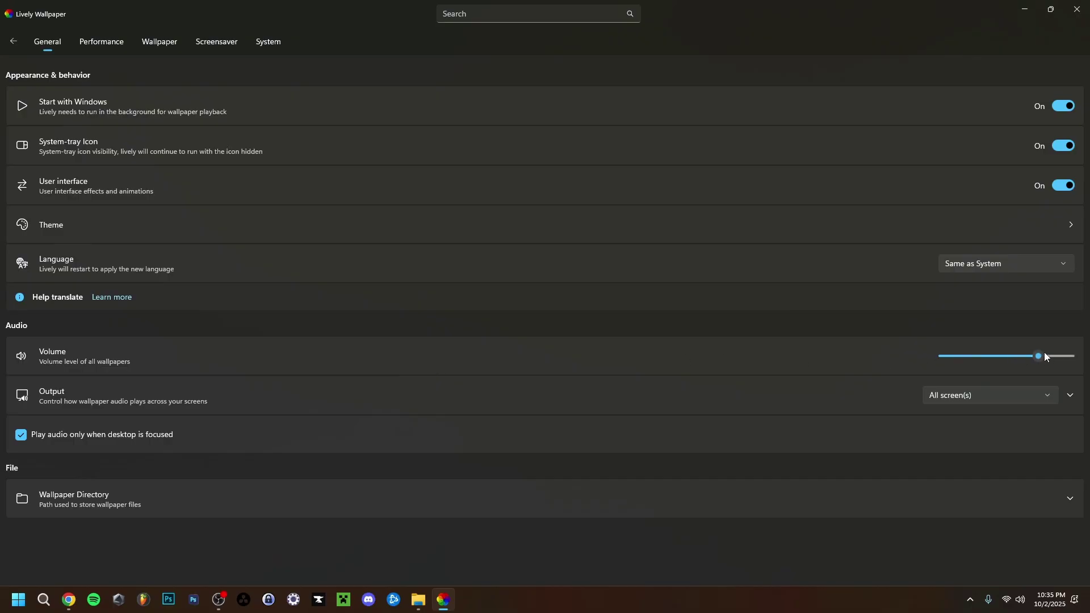
Review the Performance and Wallpaper settings, including the available wallpaper fit and video player options
{"action": "left_click", "coordinate": [104, 41]}
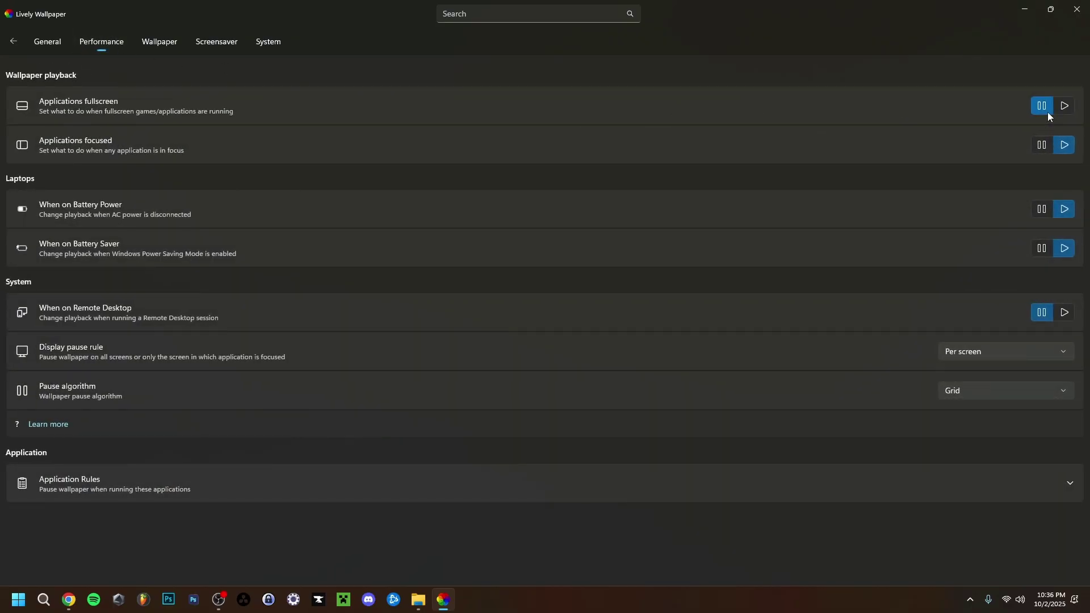
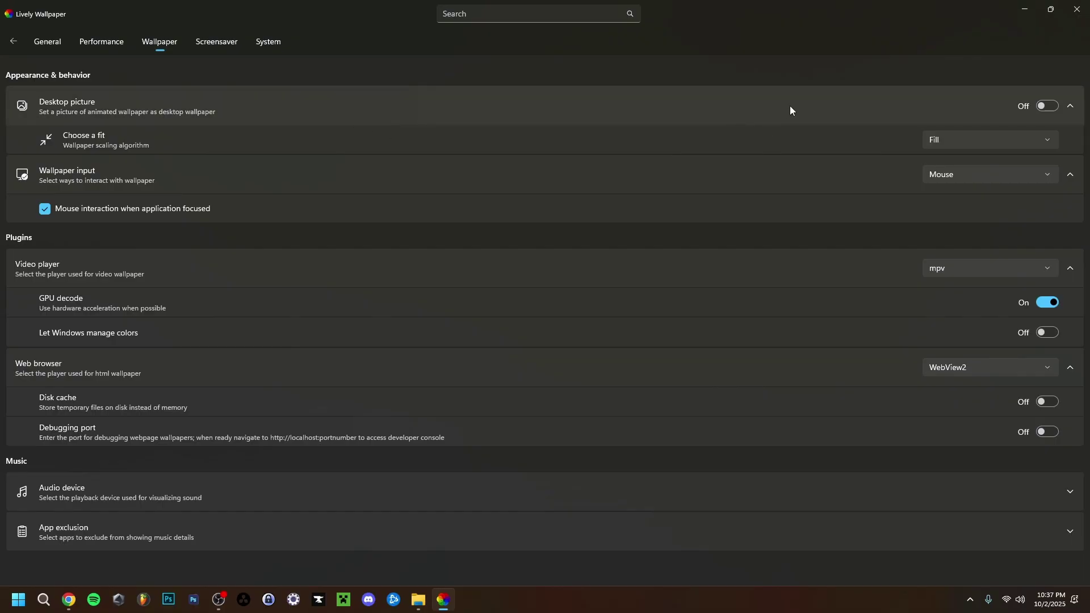
{"action": "left_click", "coordinate": [991, 142]}
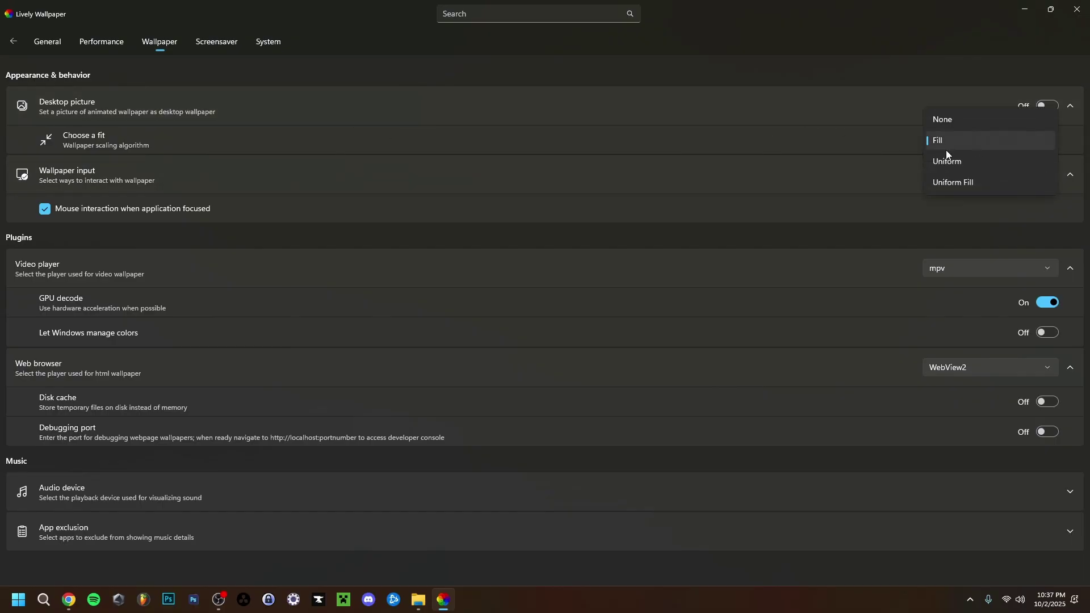
{"action": "left_click", "coordinate": [695, 78]}
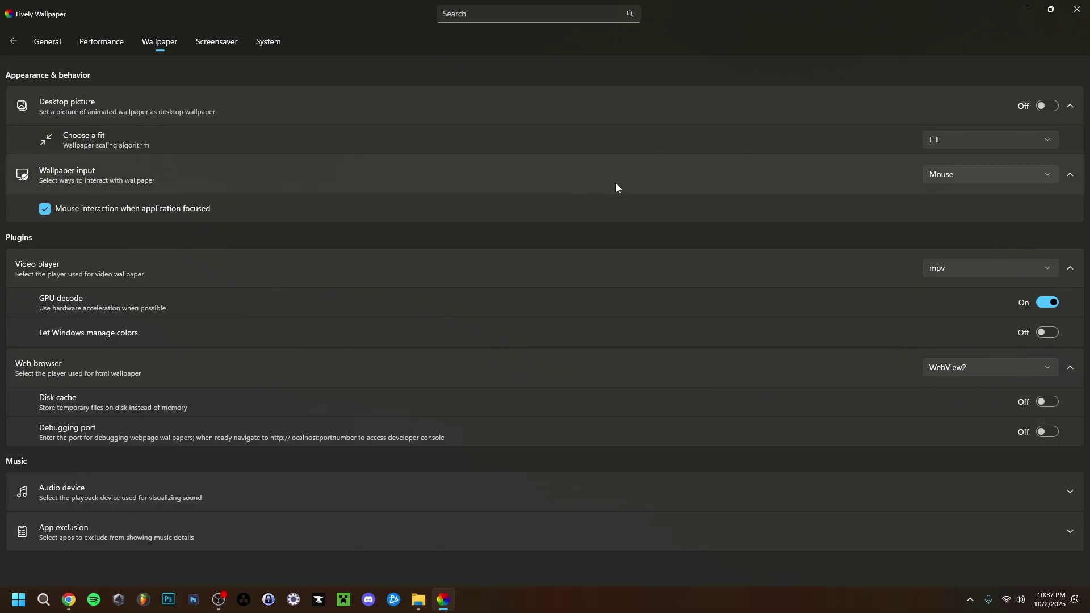
{"action": "left_click", "coordinate": [960, 270]}
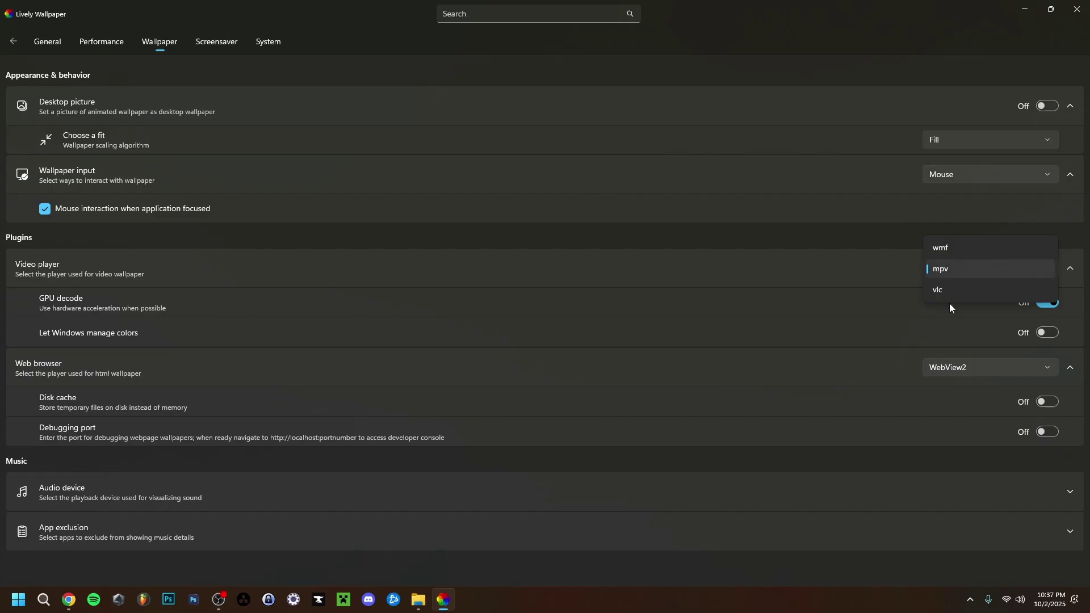
{"action": "left_click", "coordinate": [904, 272]}
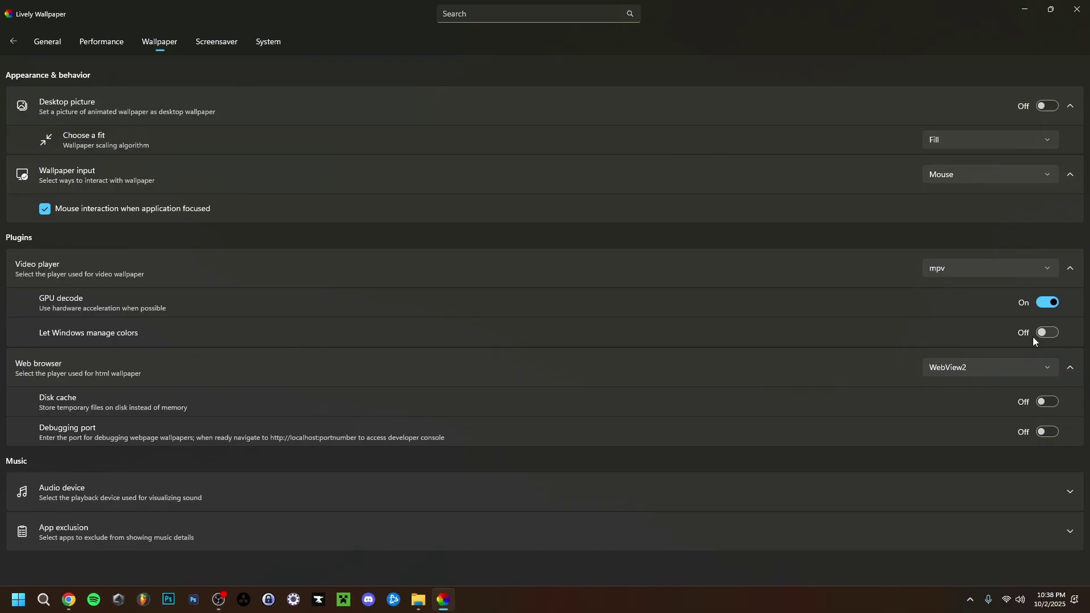
Choose Speakers (Realtek(R) Audio) as the playback device used for visualizing sound in the Wallpaper settings
{"action": "left_click", "coordinate": [244, 492]}
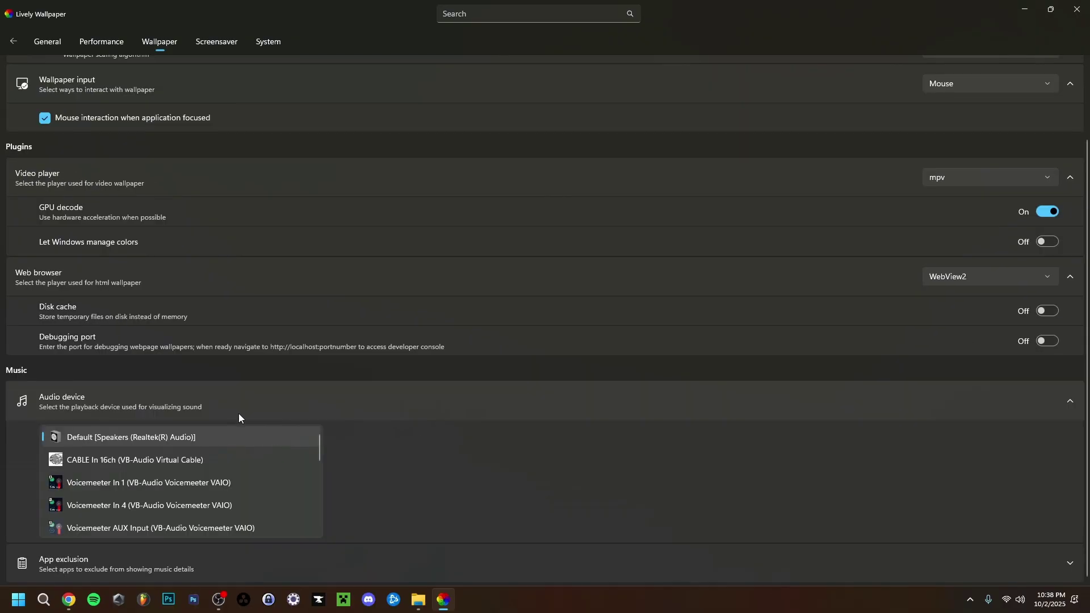
{"action": "scroll", "coordinate": [182, 466], "scroll_direction": "down", "scroll_amount": 2}
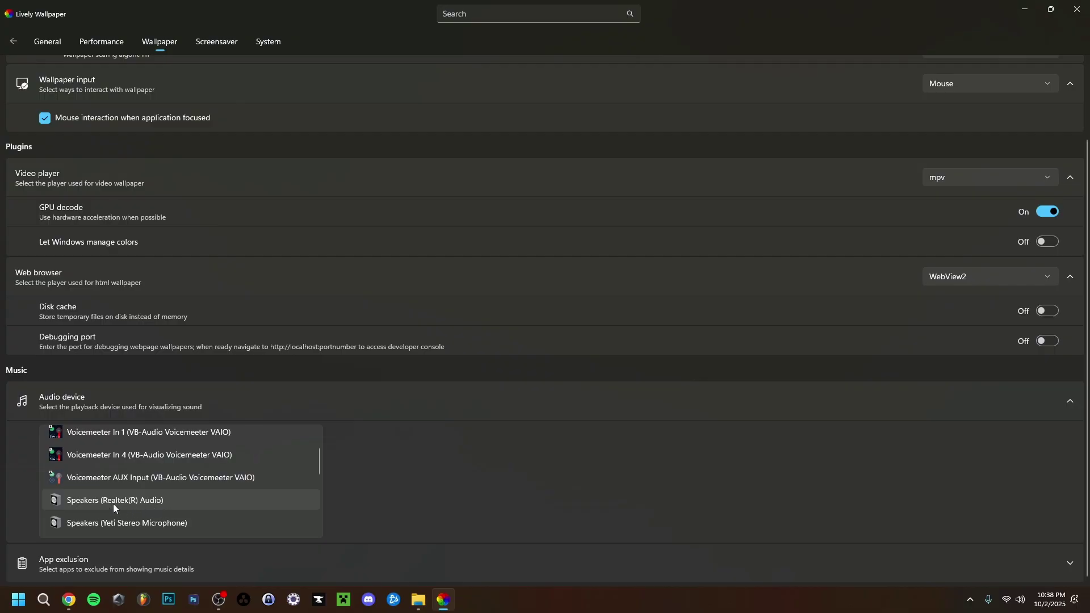
{"action": "left_click", "coordinate": [141, 499]}
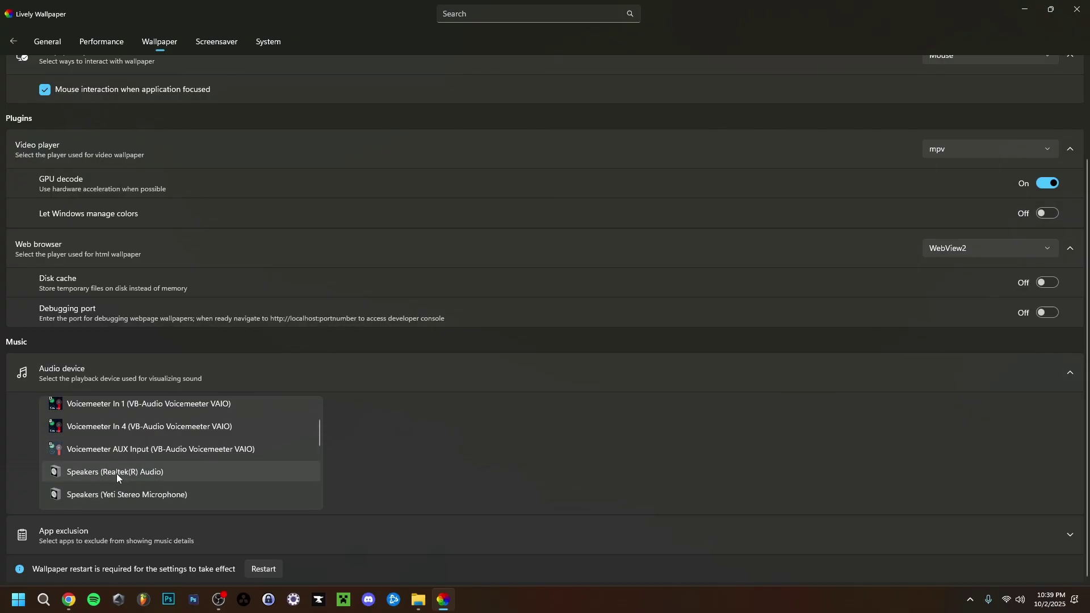
Review the Screensaver and System settings and return to the wallpaper library
{"action": "left_click", "coordinate": [213, 43]}
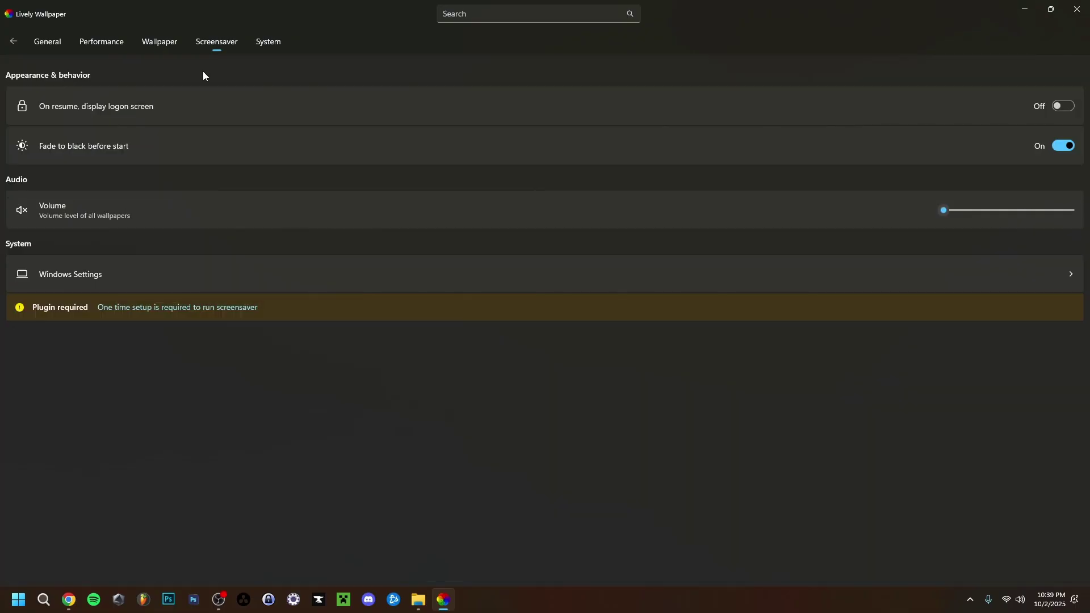
{"action": "left_click", "coordinate": [257, 43]}
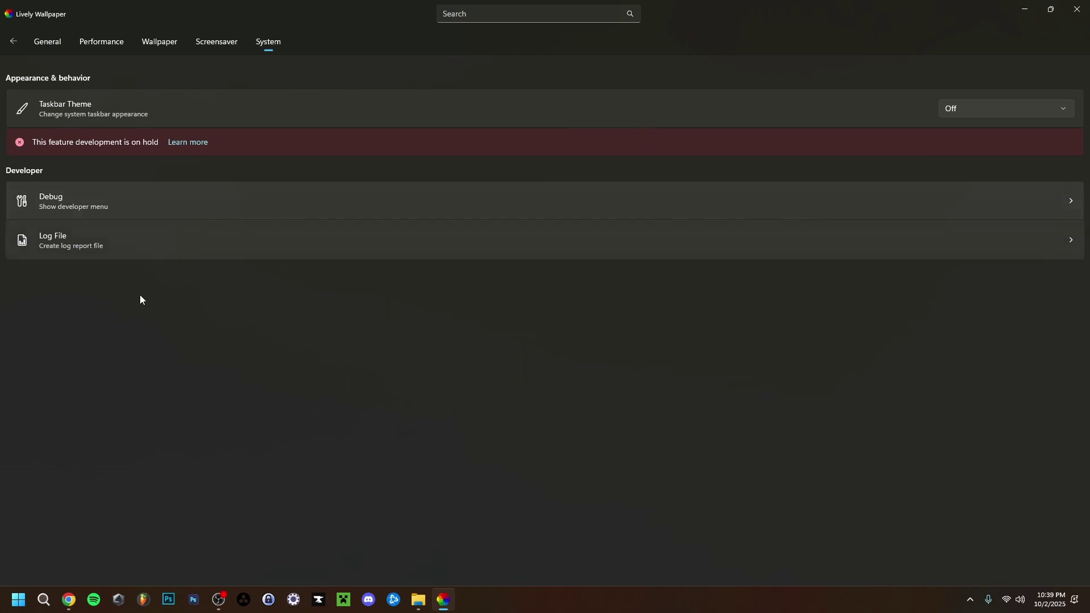
{"action": "left_click", "coordinate": [11, 42]}
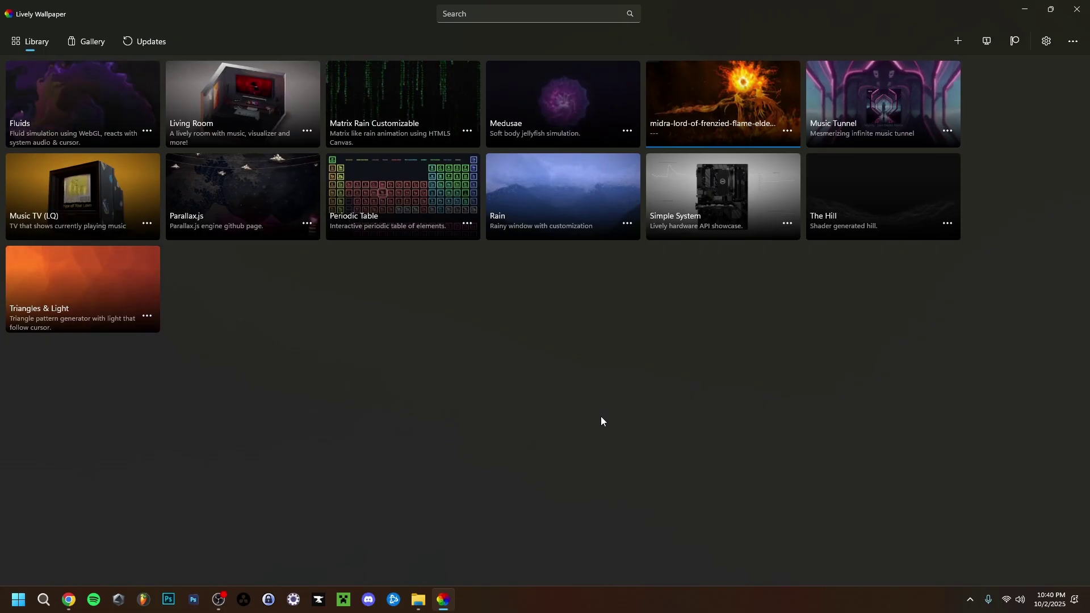
Close the Lively window so it keeps running in the system tray, and reopen it from there
{"action": "left_click", "coordinate": [1078, 10]}
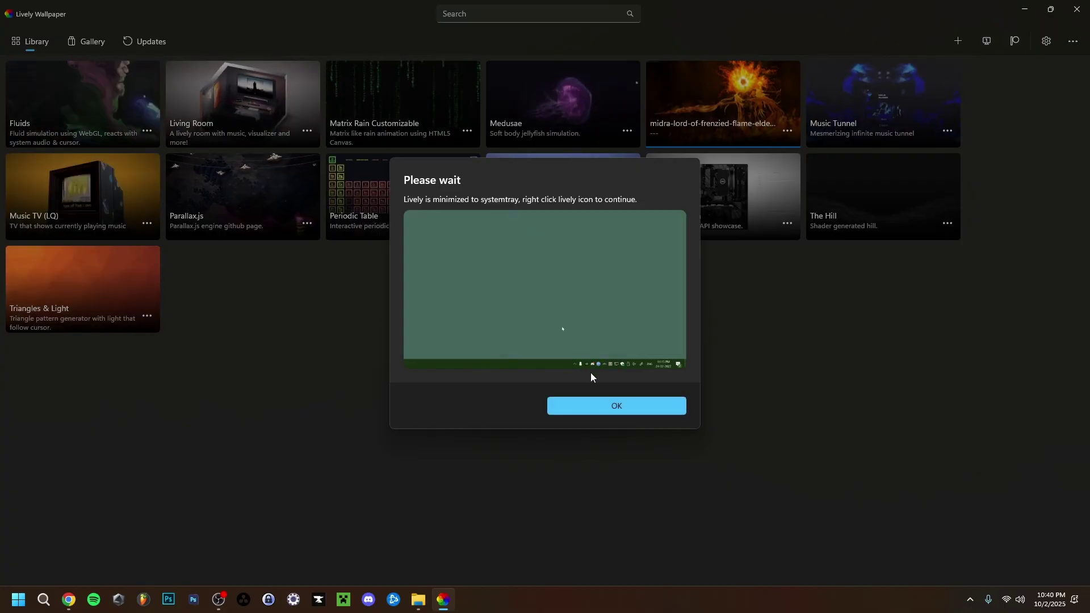
{"action": "left_click", "coordinate": [643, 411]}
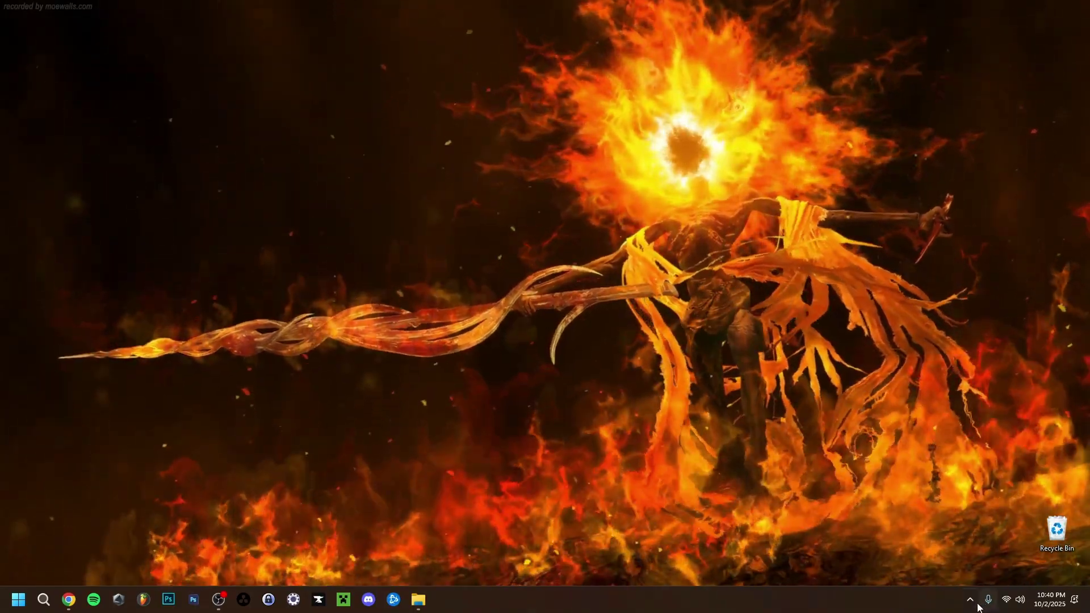
{"action": "left_click", "coordinate": [970, 599]}
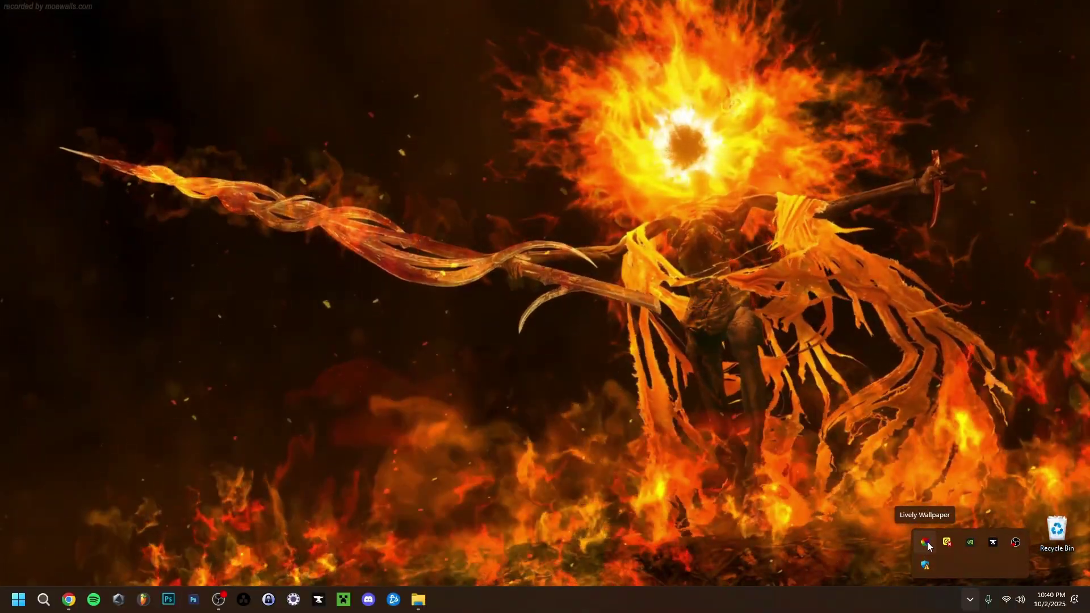
{"action": "left_click", "coordinate": [925, 542]}
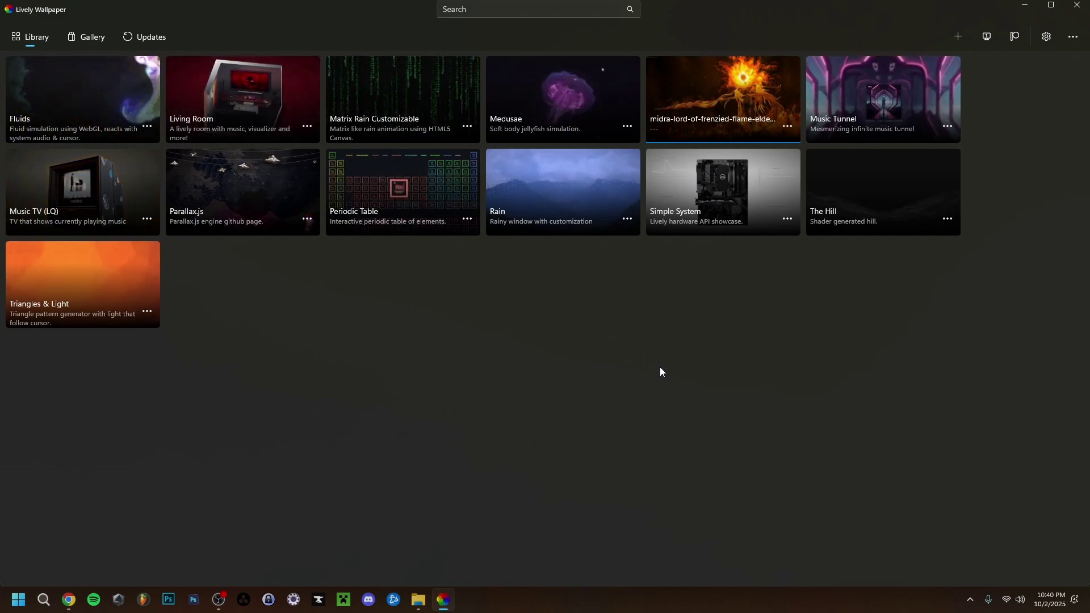
Close the Lively window again and exit Lively completely from the system tray
{"action": "key", "text": "alt+F4"}
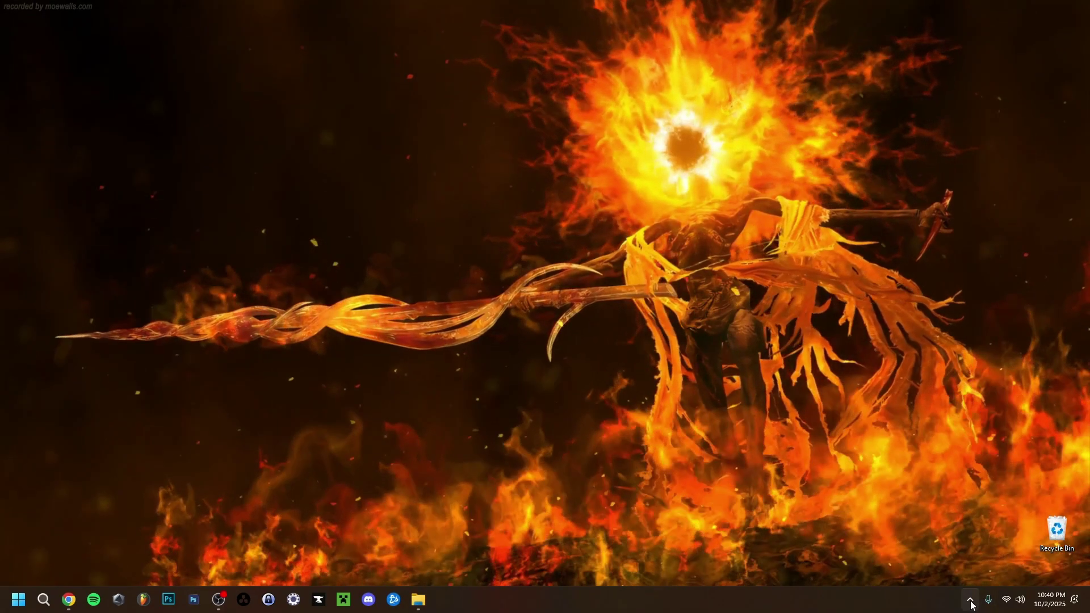
{"action": "left_click", "coordinate": [970, 602]}
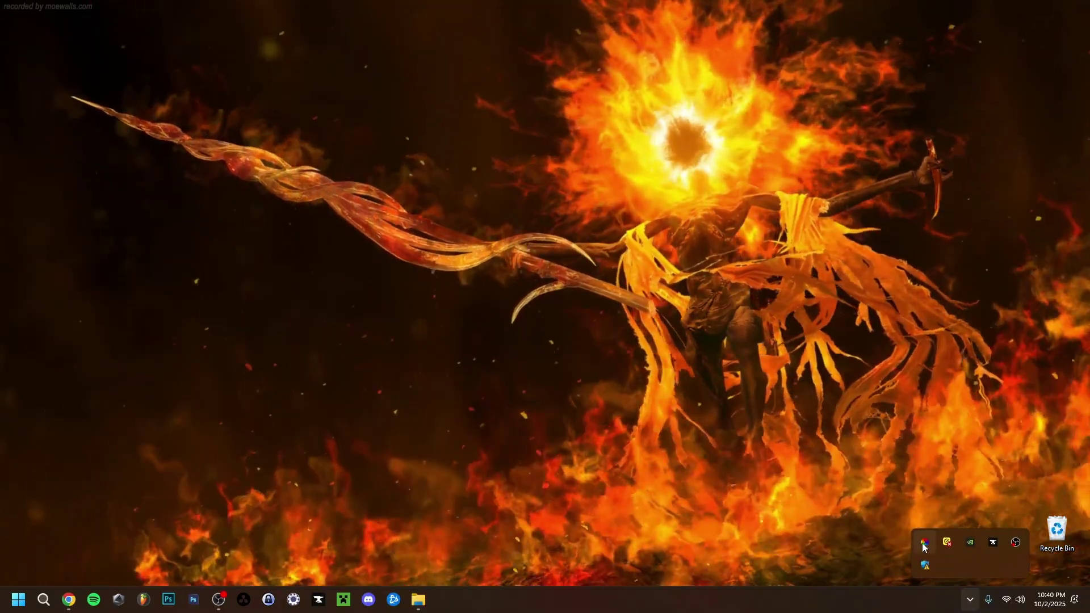
{"action": "right_click", "coordinate": [924, 543]}
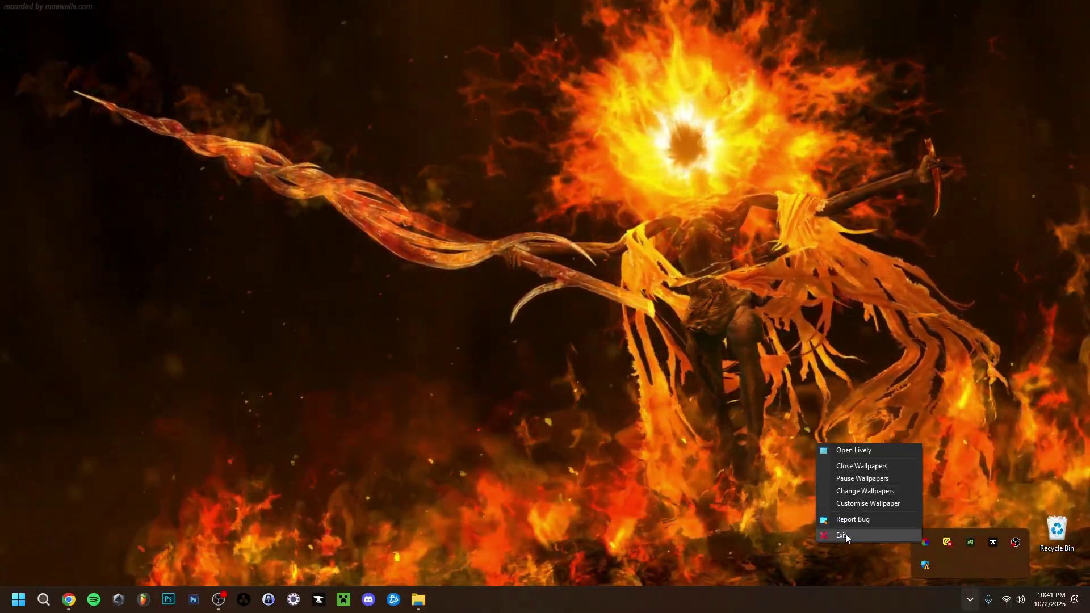
{"action": "left_click", "coordinate": [845, 534]}
{"action": "left_click", "coordinate": [725, 359]}
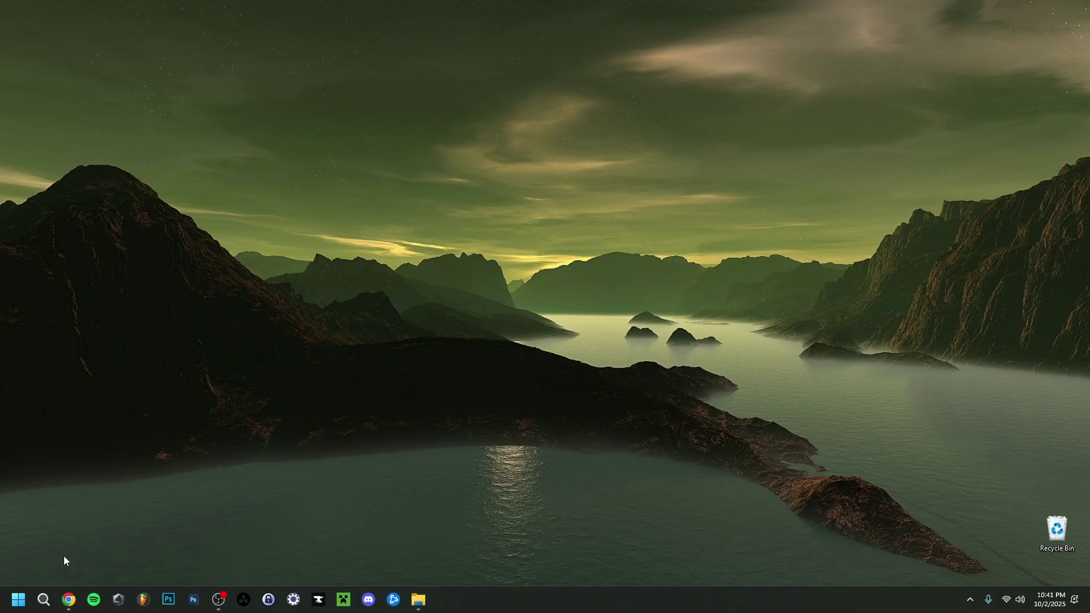
Search Windows for "lively" and launch the Lively Wallpaper app
{"action": "left_click", "coordinate": [43, 599]}
{"action": "type", "text": "lively"}
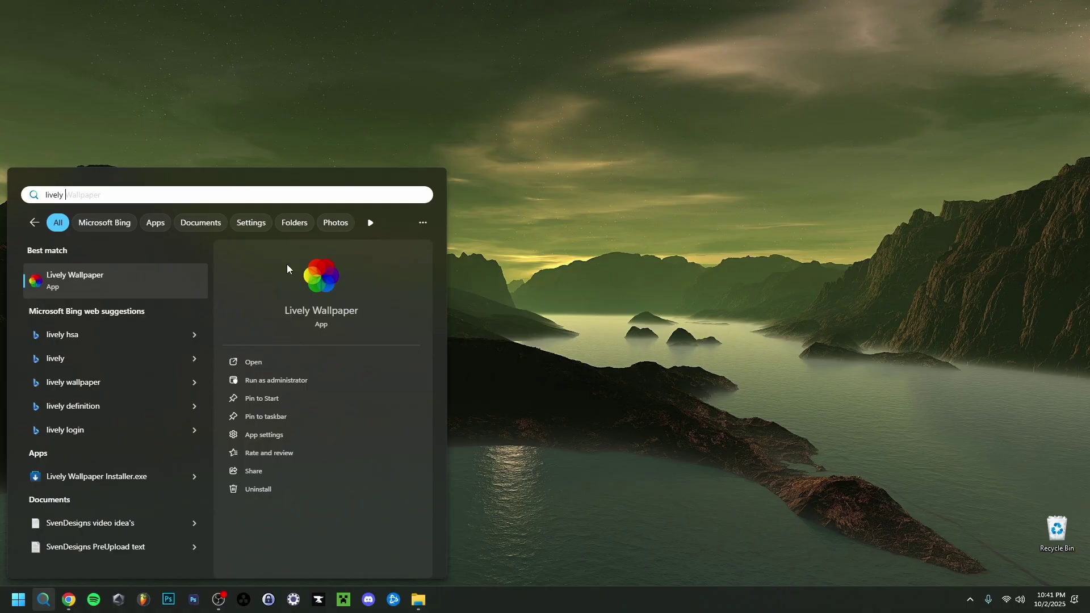
{"action": "right_click", "coordinate": [110, 283]}
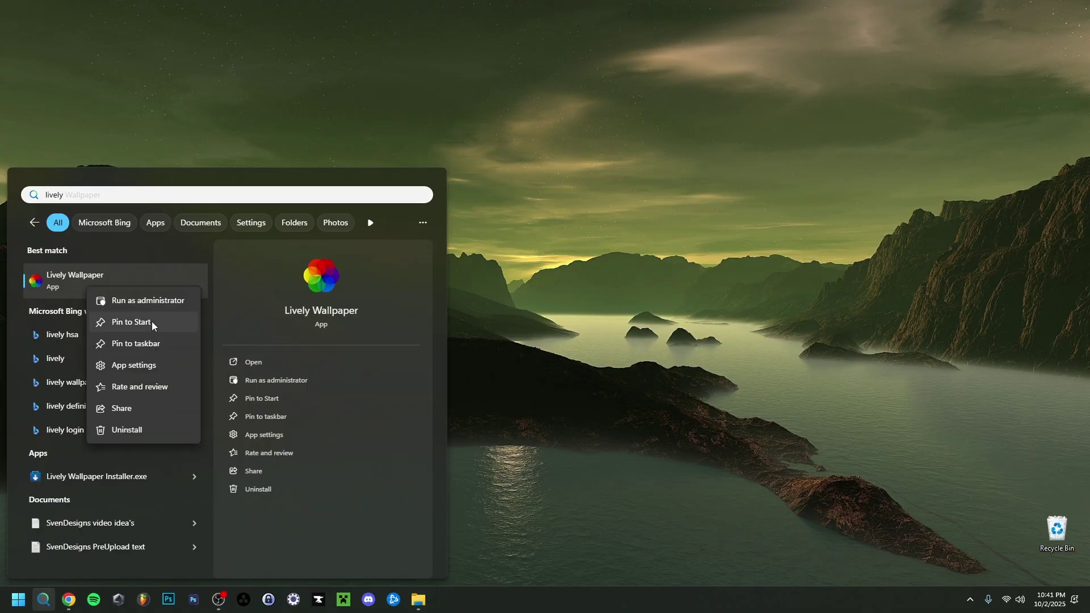
{"action": "left_click", "coordinate": [76, 283]}
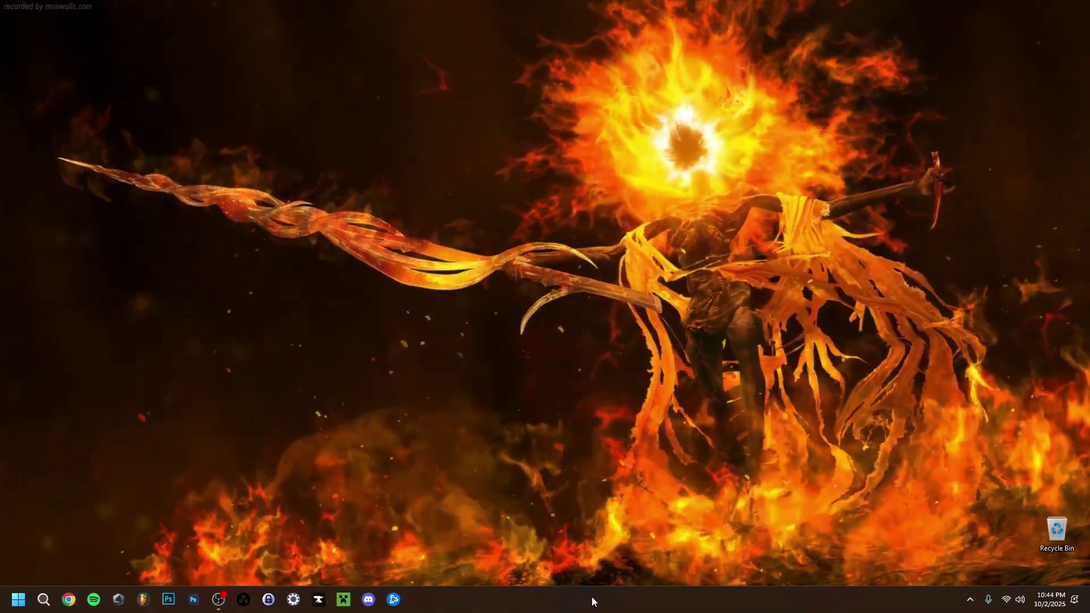
Open Task Manager, go to the details entry of the Lively process, and open the priority options for Lively.exe
{"action": "right_click", "coordinate": [592, 601]}
{"action": "left_click", "coordinate": [644, 559]}
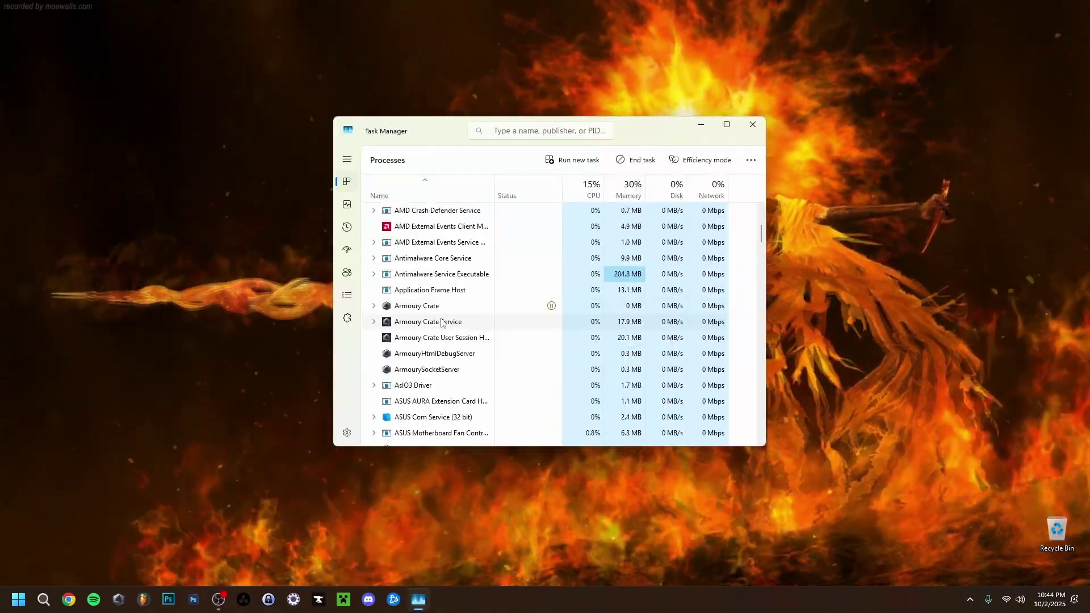
{"action": "scroll", "coordinate": [442, 323], "scroll_direction": "down", "scroll_amount": 10}
{"action": "right_click", "coordinate": [405, 318]}
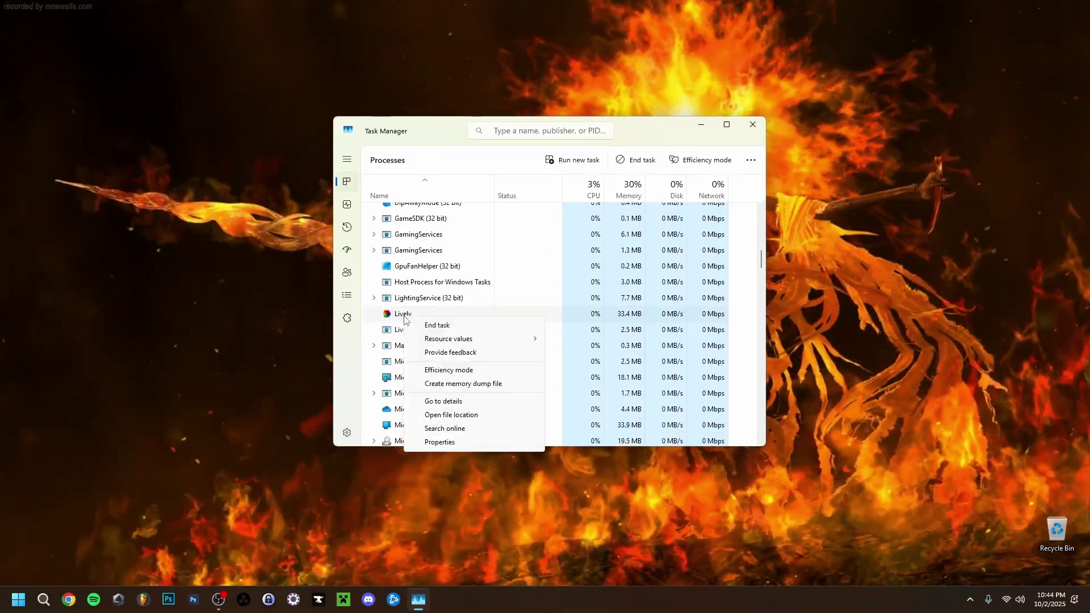
{"action": "left_click", "coordinate": [448, 402]}
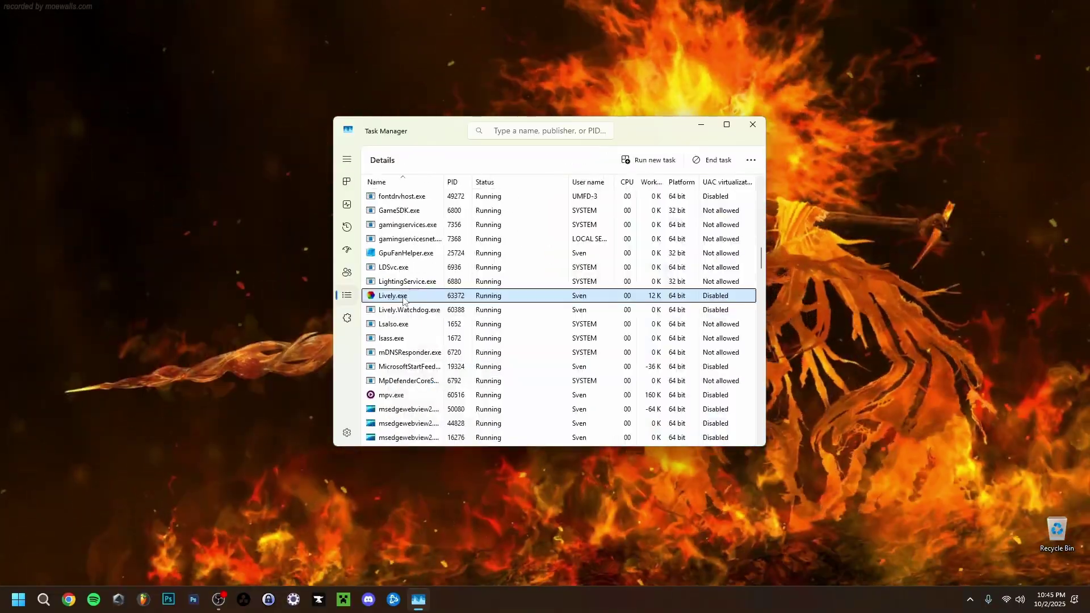
{"action": "right_click", "coordinate": [404, 300]}
{"action": "mouse_move", "coordinate": [486, 363]}
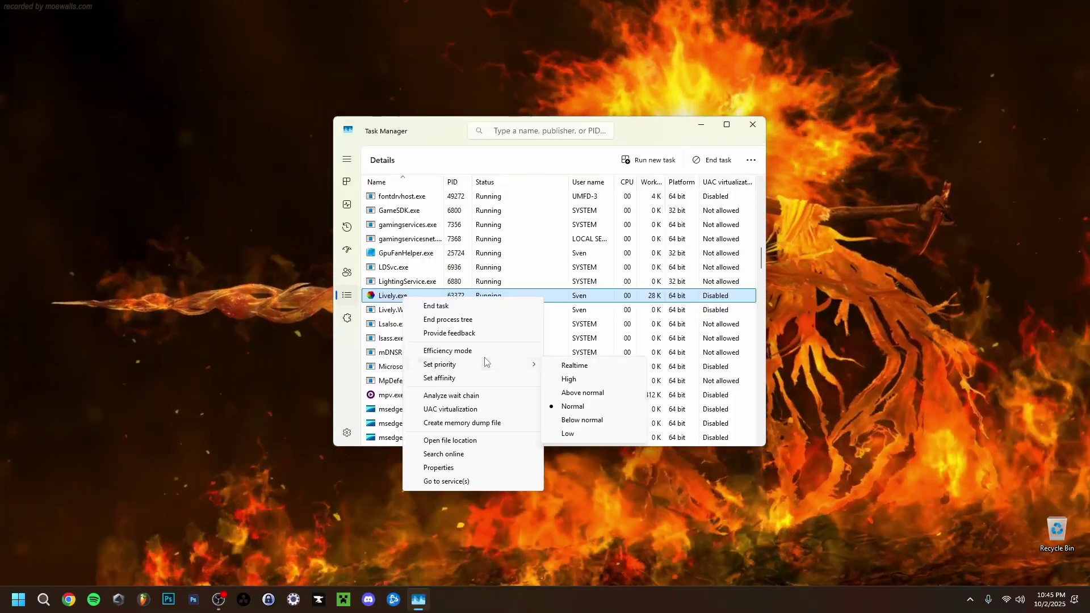